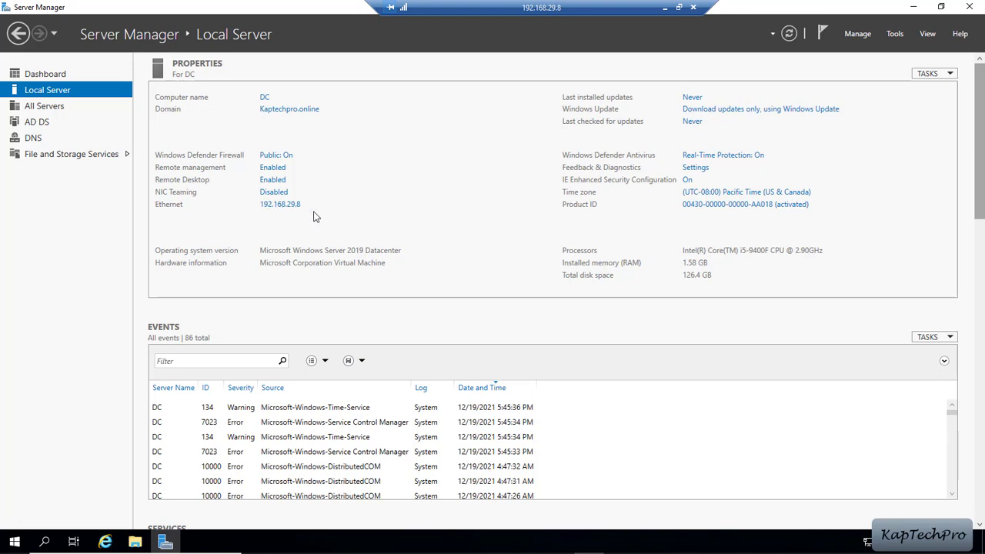
# Check the VM session, then open Active Directory Users and Computers at Kaptechpro.online's Computers container
pyautogui.press('ctrl+super+Right')
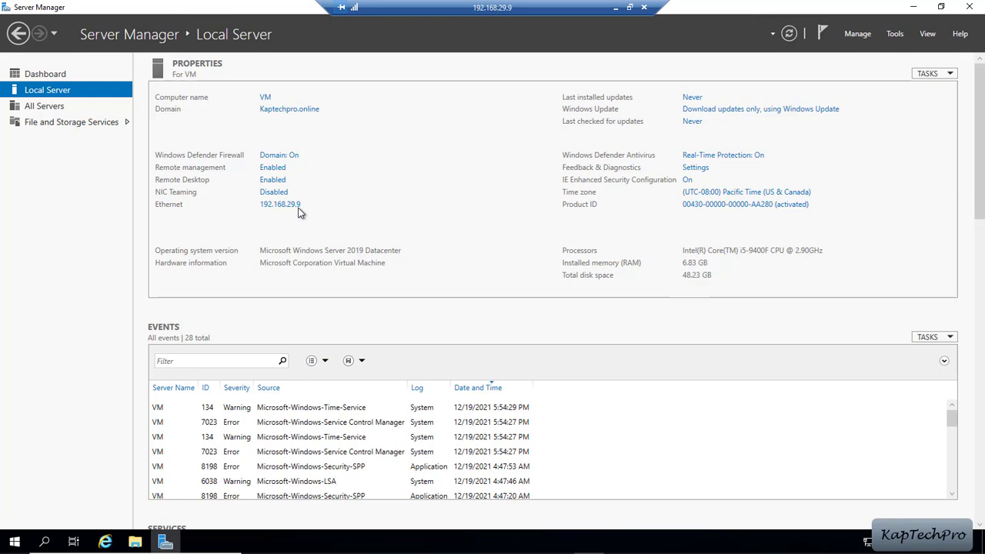
pyautogui.press('ctrl+super+Right')
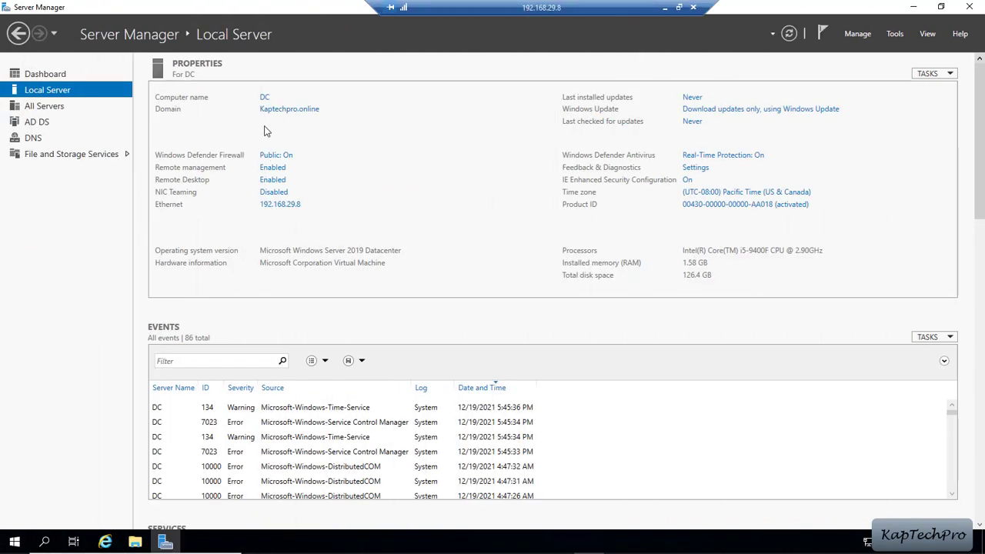
pyautogui.click(895, 34)
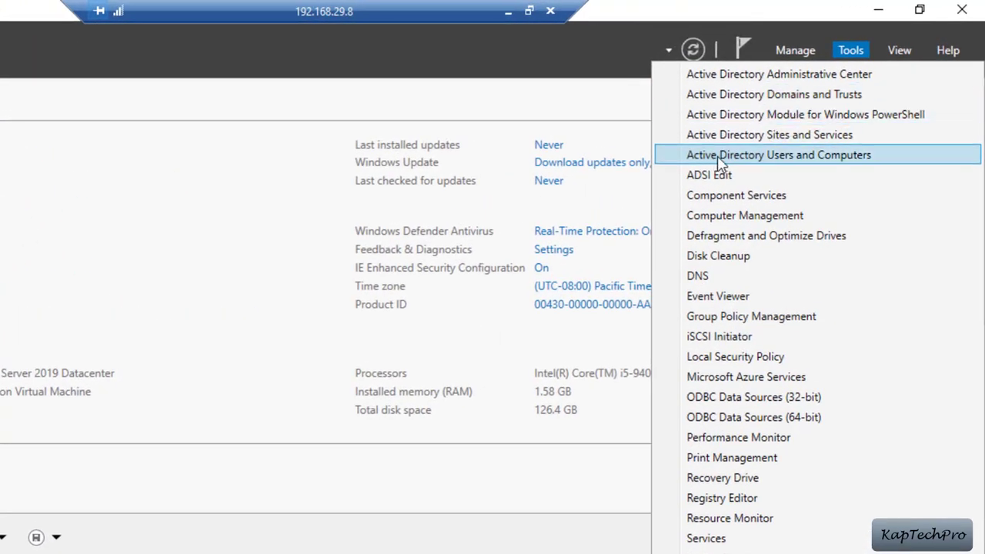
pyautogui.click(862, 156)
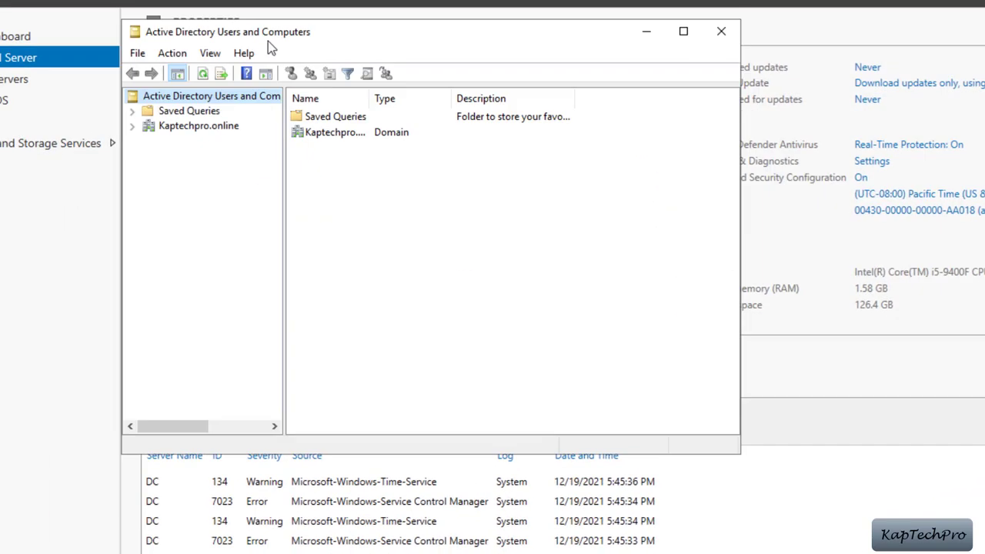
pyautogui.click(134, 125)
pyautogui.click(198, 155)
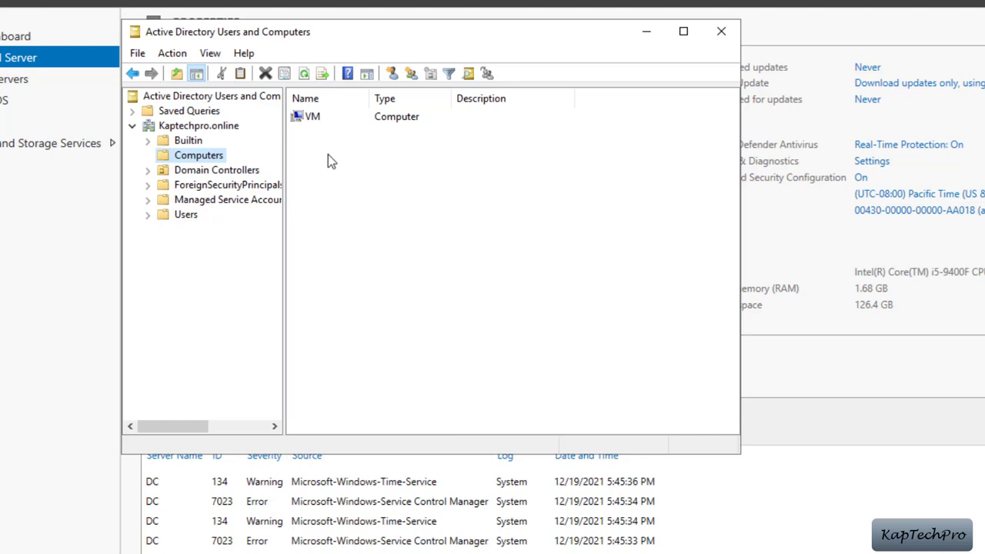
# Create a new organizational unit named 'GROUP POLICY OU' under Kaptechpro.online
pyautogui.rightClick(182, 129)
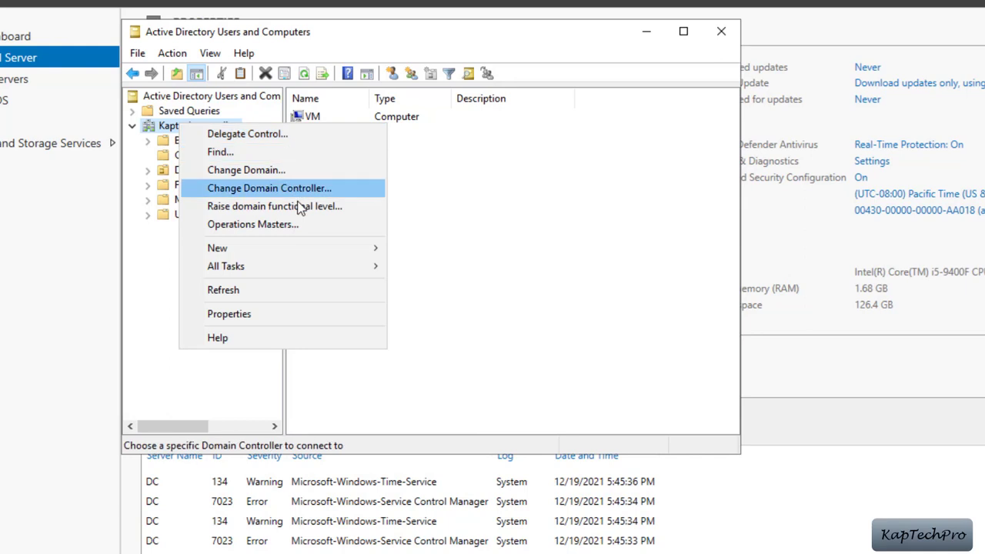
pyautogui.moveTo(281, 247)
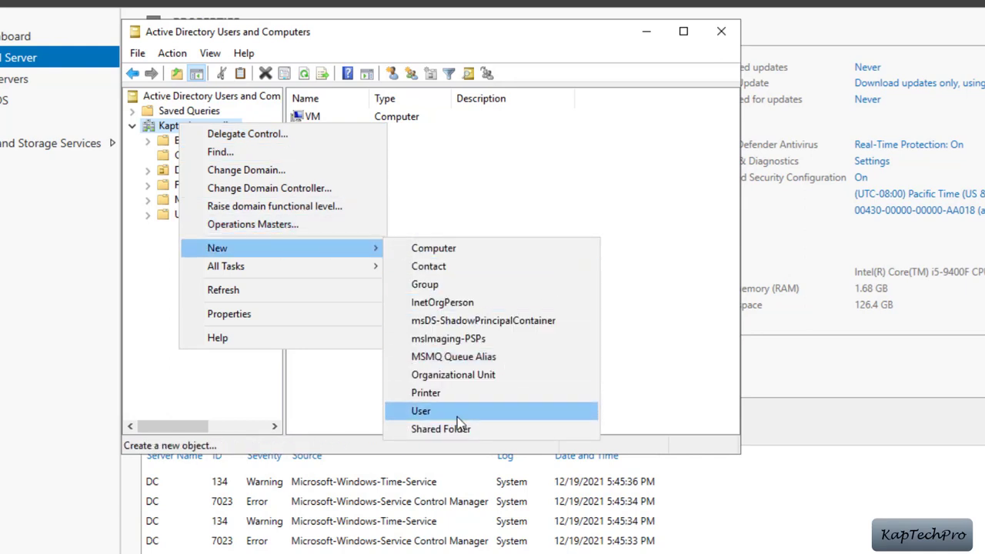
pyautogui.click(448, 375)
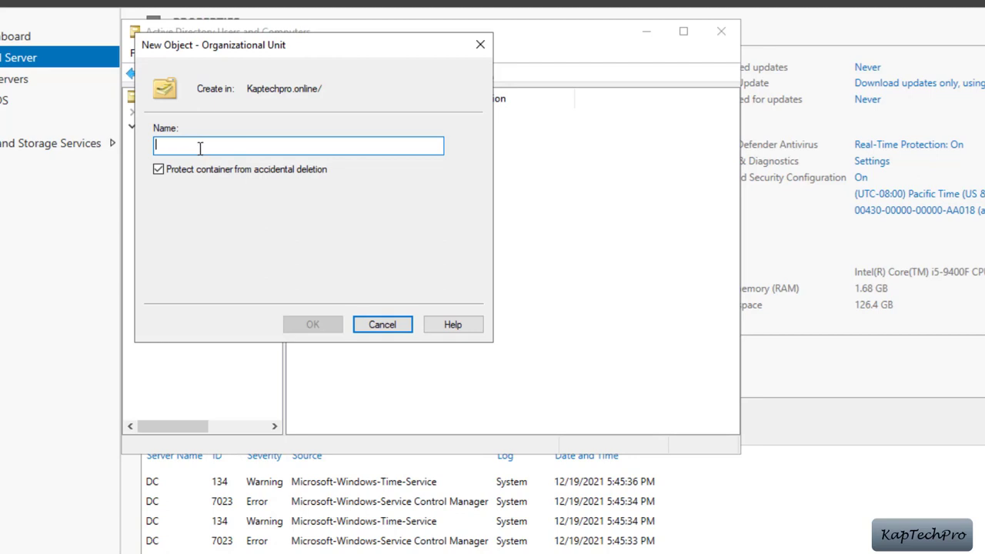
pyautogui.write('GROUP POLICY OU')
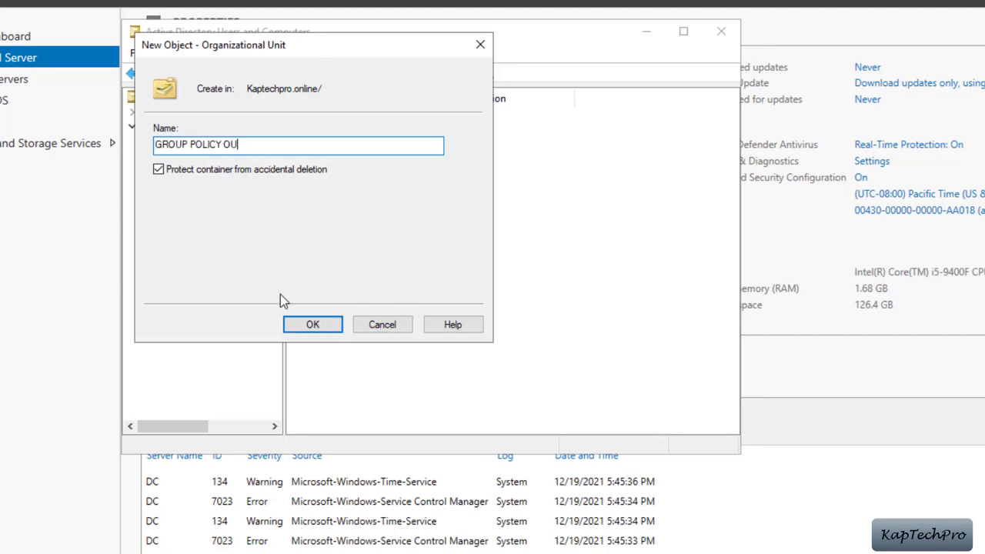
pyautogui.click(311, 324)
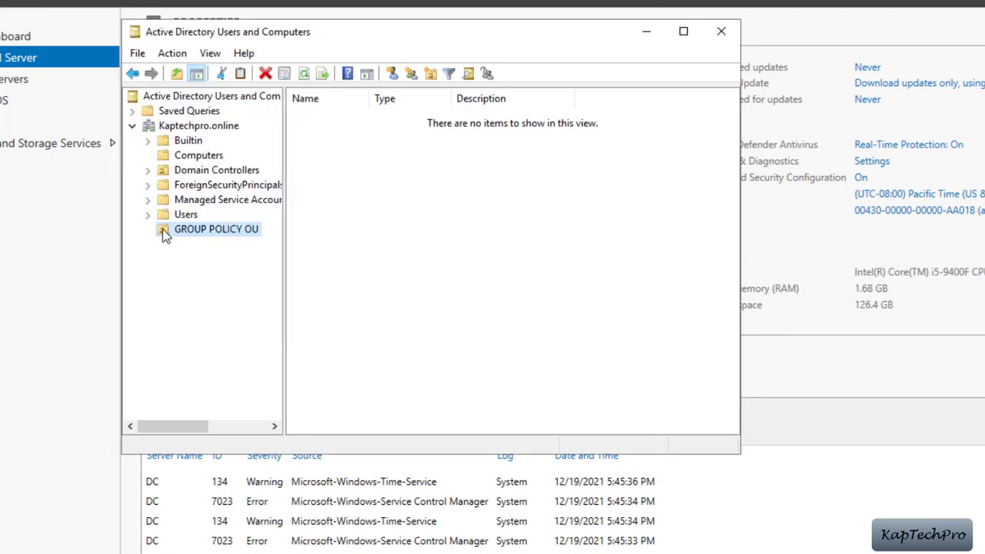
# Move the VM computer from Computers into GROUP POLICY OU, verify it, and close the console
pyautogui.click(192, 157)
pyautogui.click(299, 118)
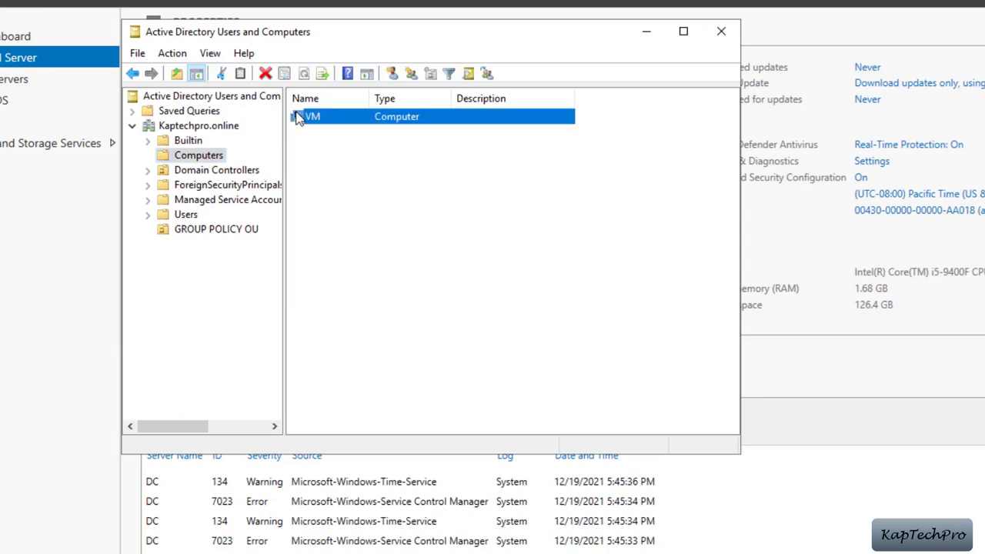
pyautogui.rightClick(299, 120)
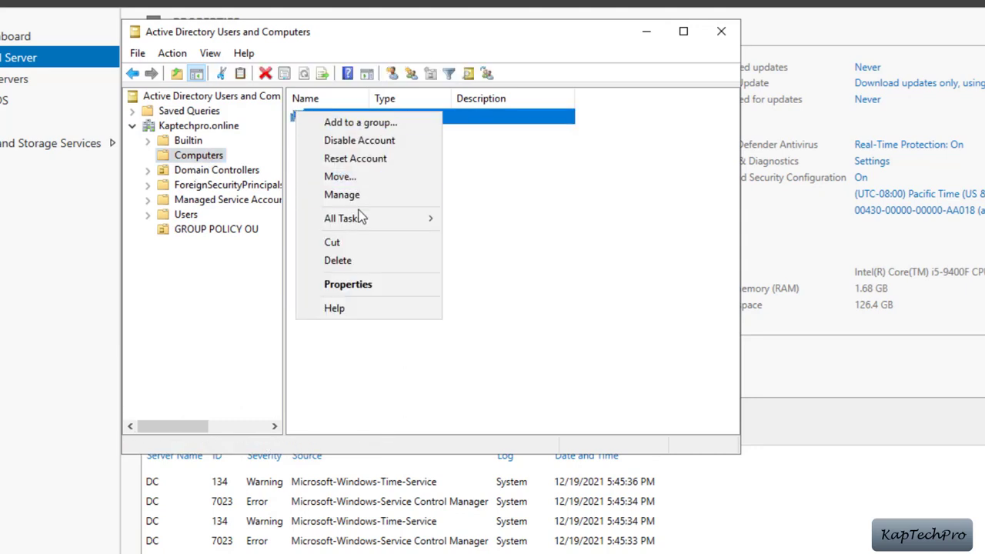
pyautogui.moveTo(358, 220)
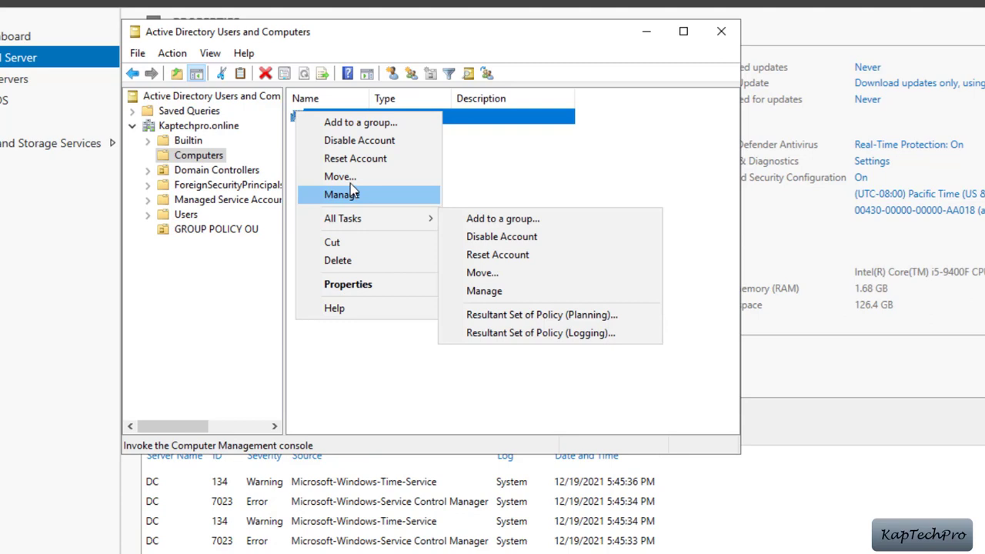
pyautogui.click(347, 177)
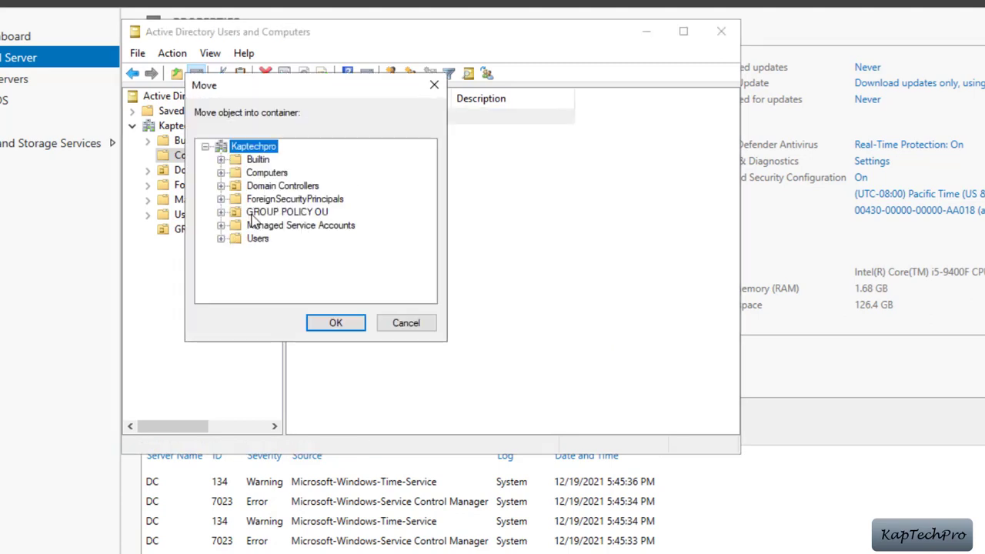
pyautogui.click(254, 214)
pyautogui.click(336, 323)
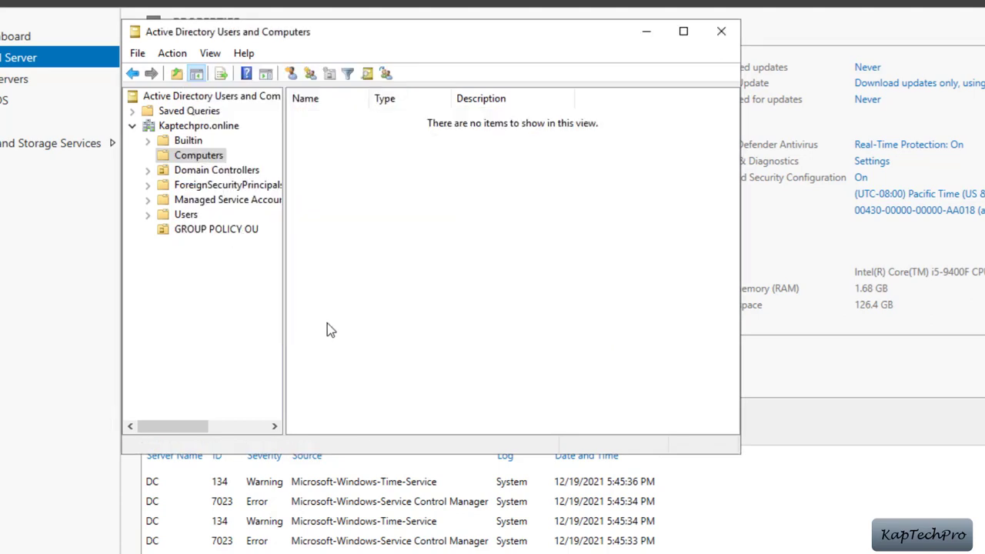
pyautogui.click(182, 230)
pyautogui.click(721, 32)
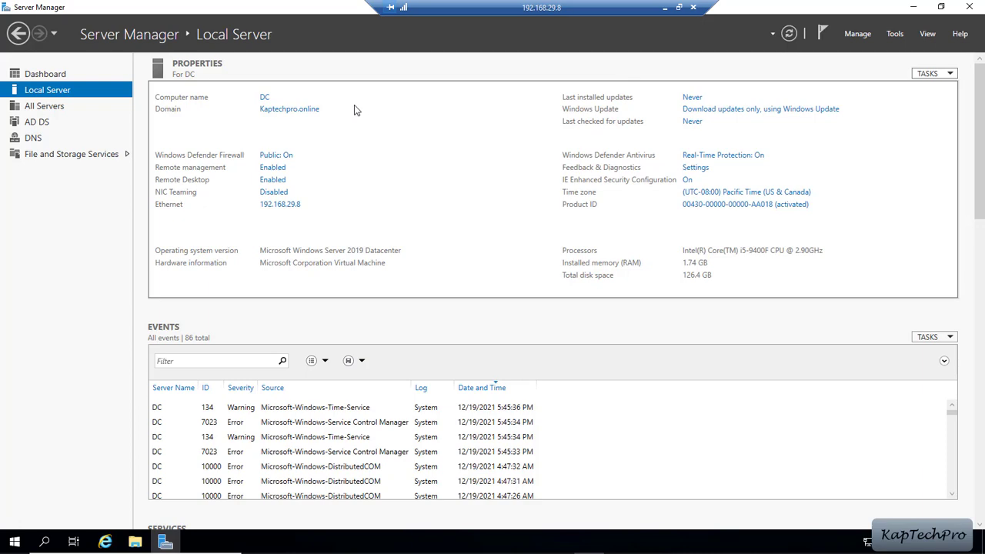
# Launch Group Policy Management and open Forest > Domains > Kaptechpro.online > Group Policy Objects
pyautogui.click(893, 33)
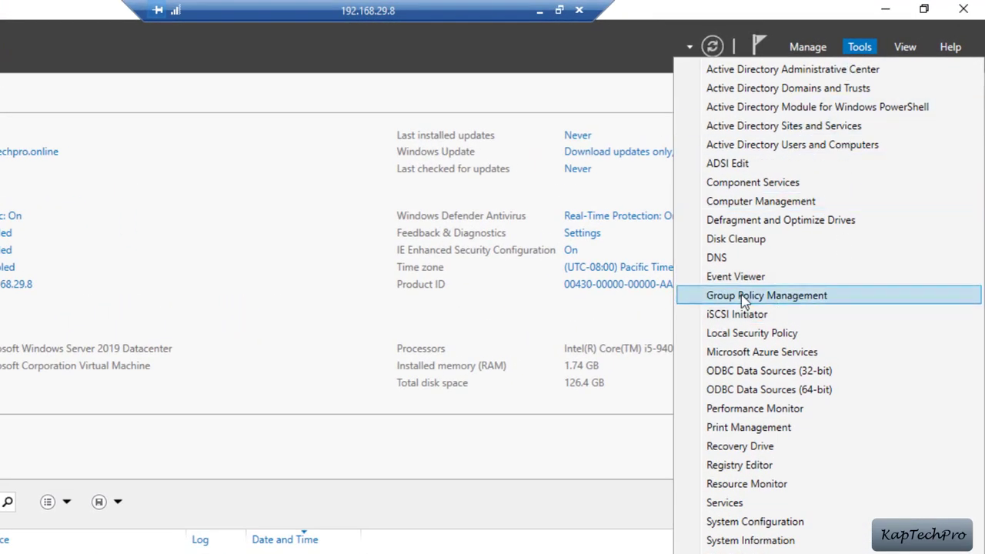
pyautogui.click(821, 296)
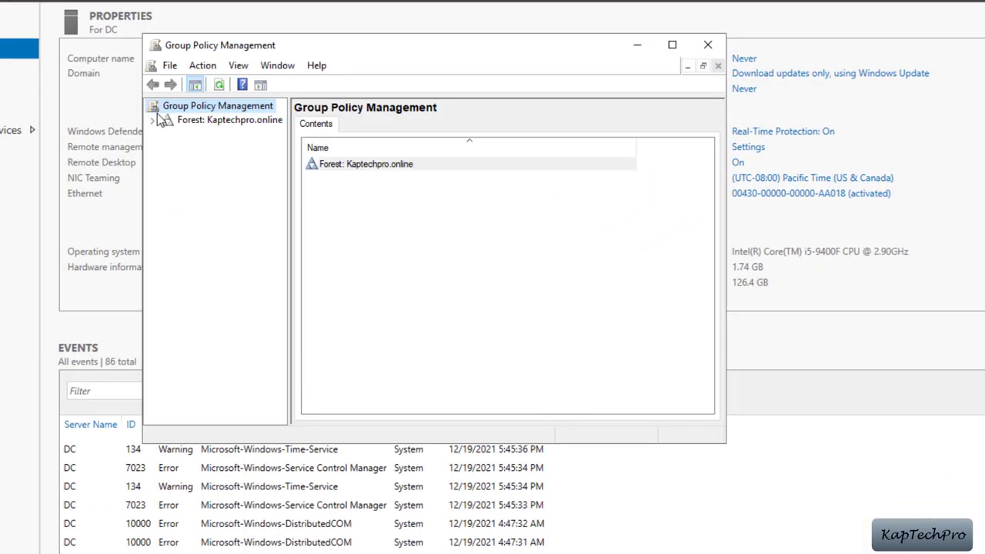
pyautogui.click(153, 121)
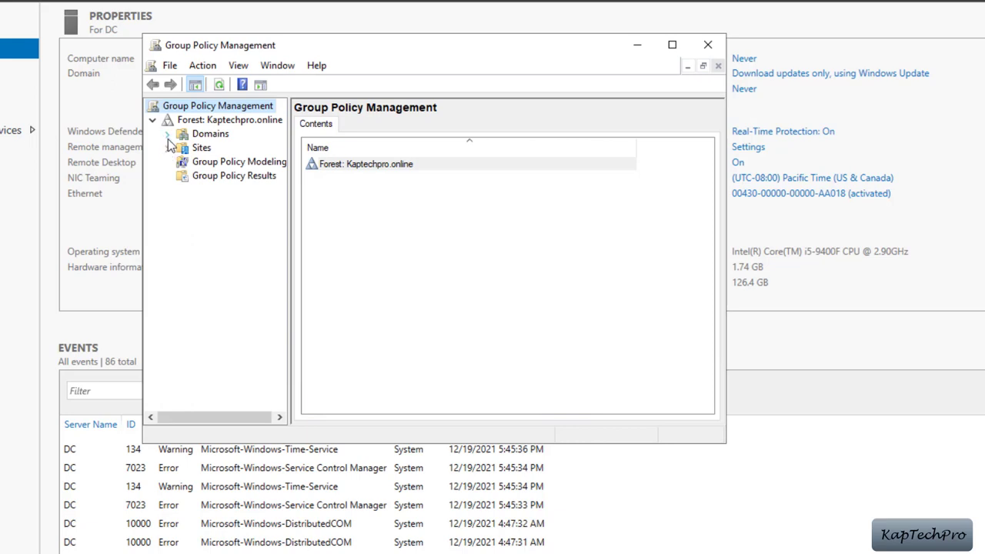
pyautogui.click(166, 134)
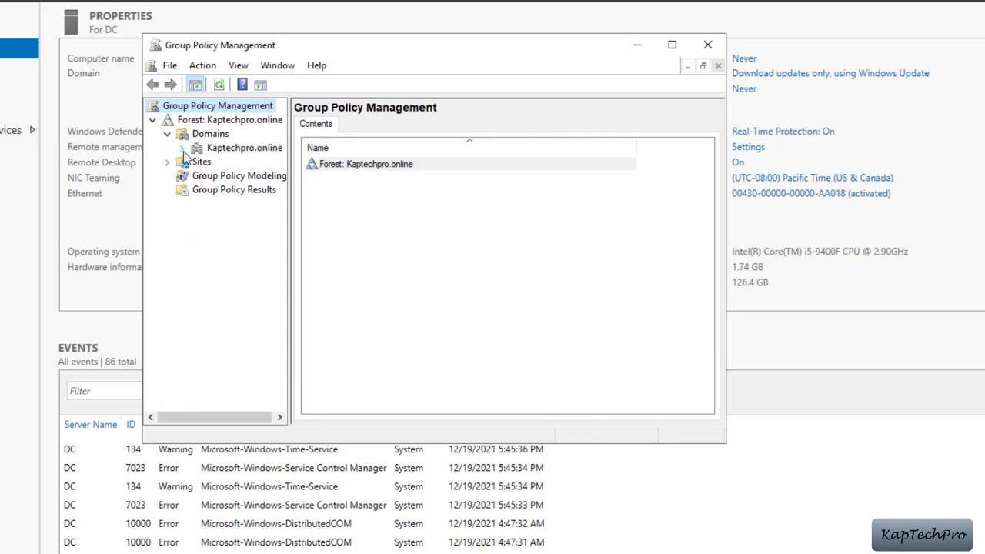
pyautogui.click(183, 149)
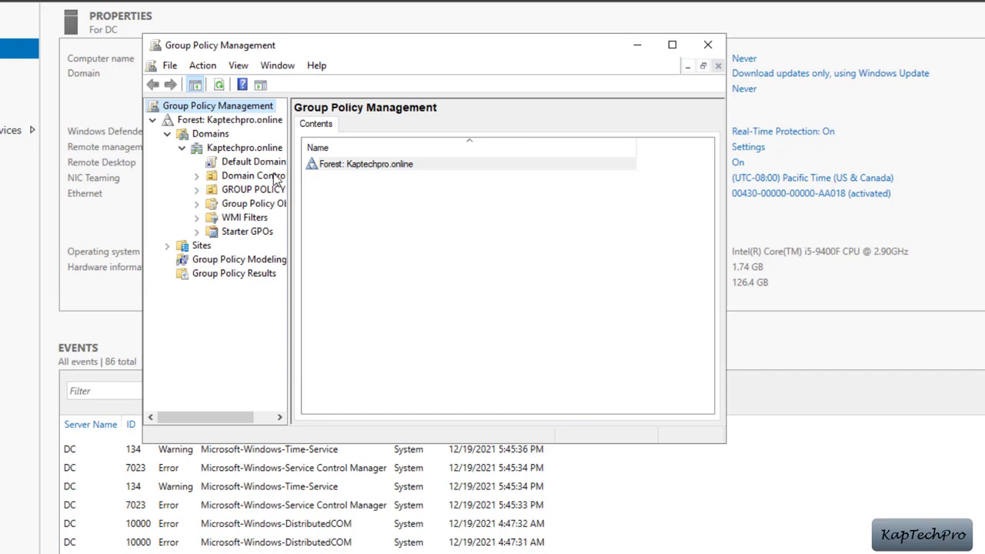
pyautogui.moveTo(289, 188); pyautogui.dragTo(368, 187)
pyautogui.doubleClick(288, 204)
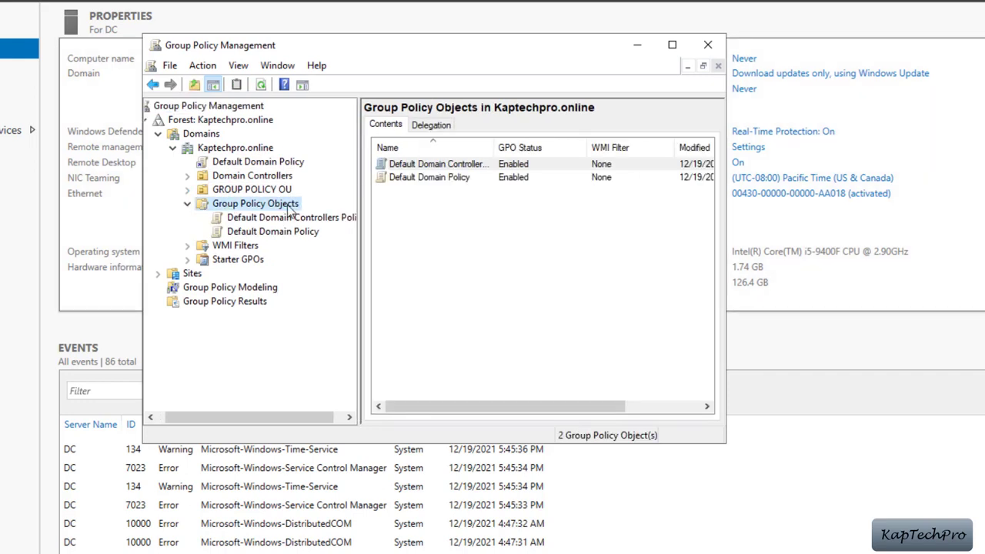
# Add a GPO called 'FIREWALL ENABLE' under Group Policy Objects and open it in the editor
pyautogui.rightClick(239, 212)
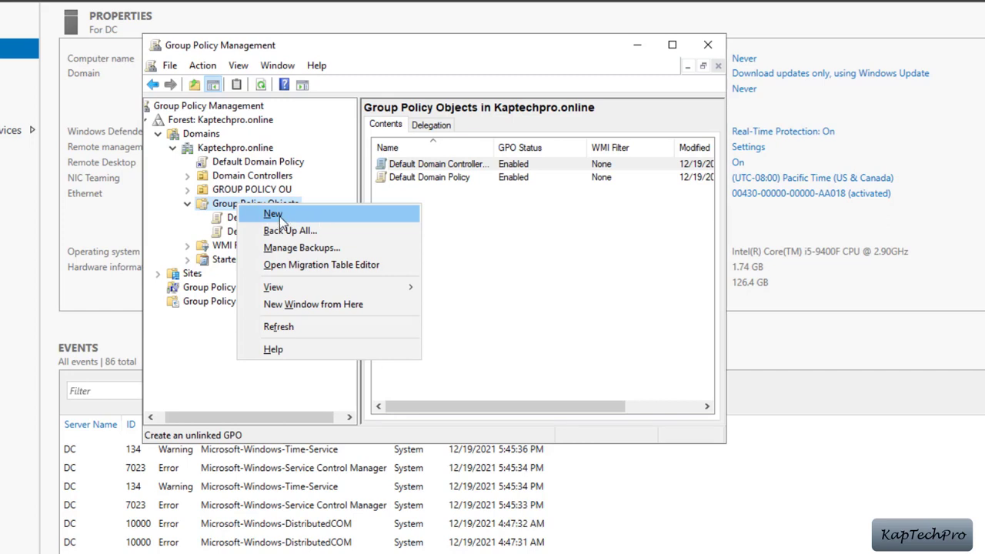
pyautogui.click(279, 217)
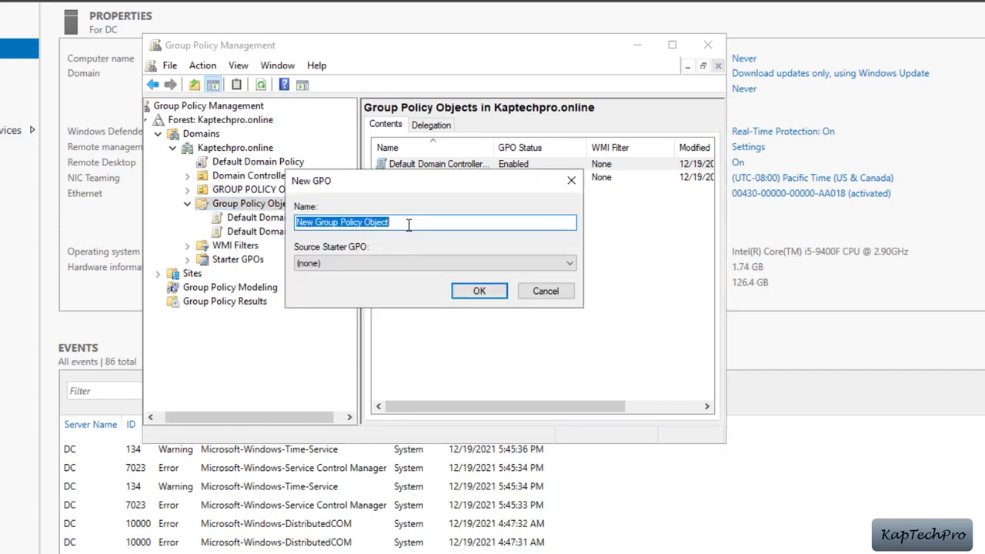
pyautogui.write('FIREWALL ENABLE')
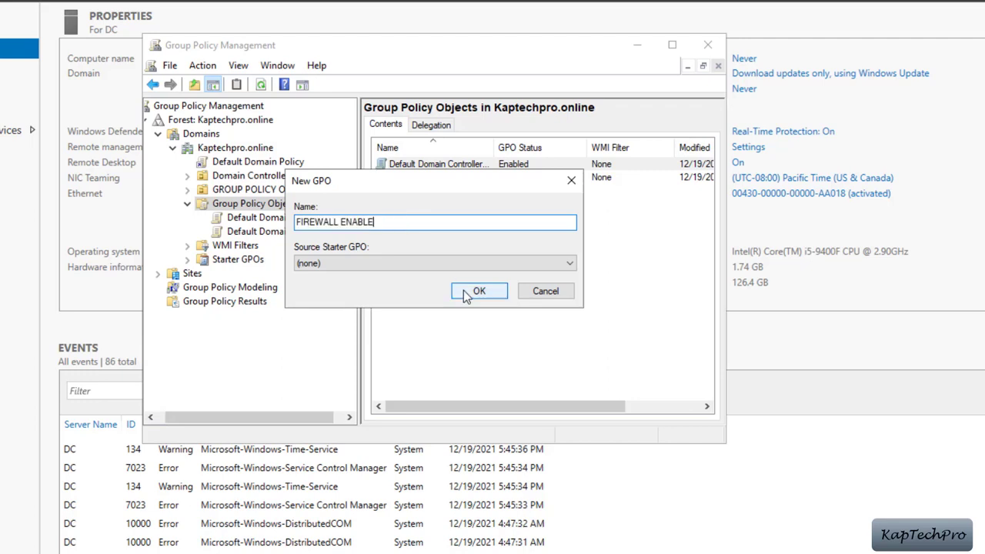
pyautogui.click(468, 294)
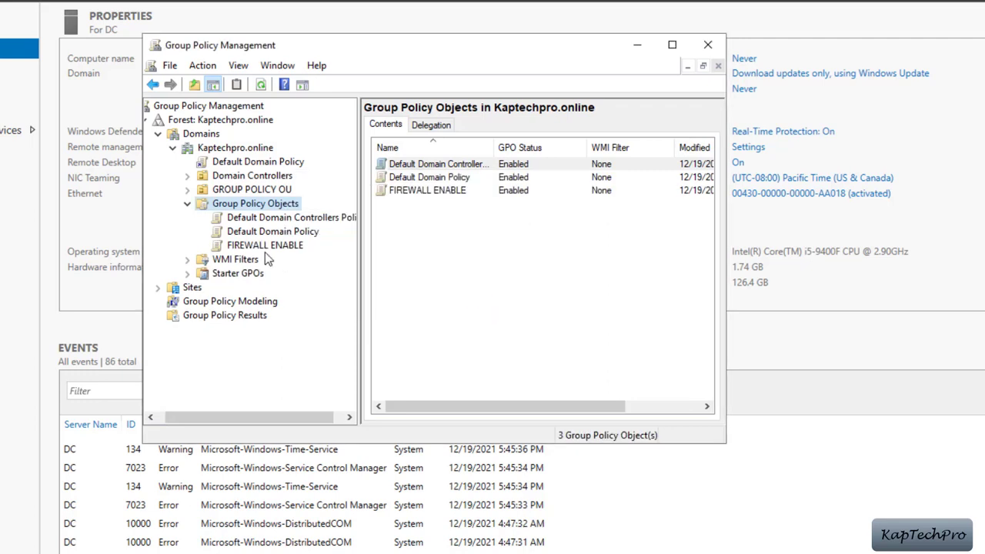
pyautogui.click(263, 248)
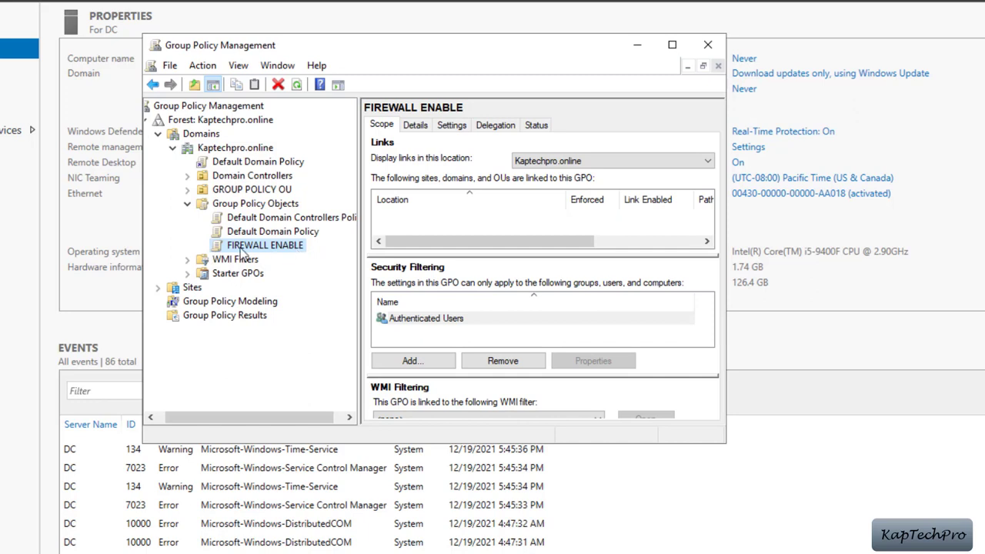
pyautogui.rightClick(231, 246)
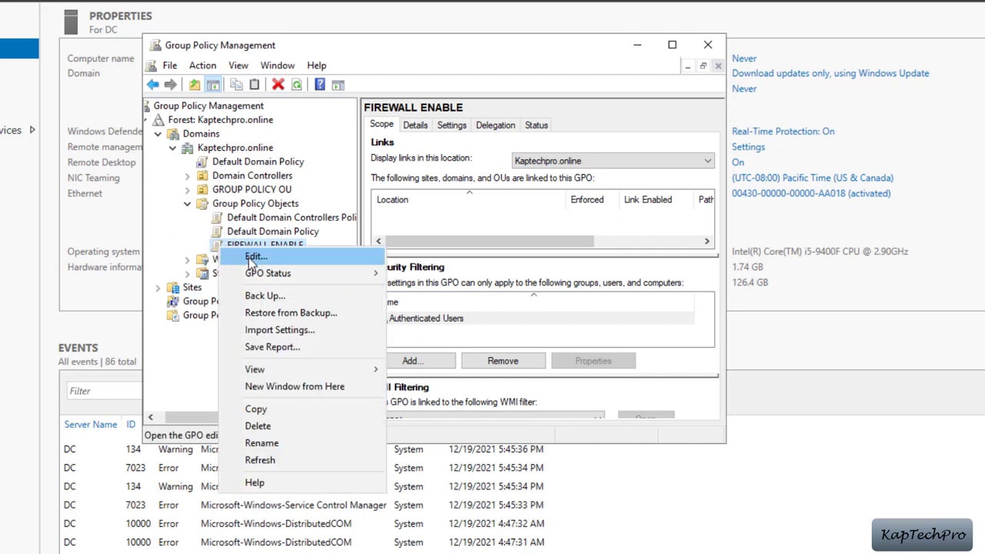
pyautogui.click(254, 257)
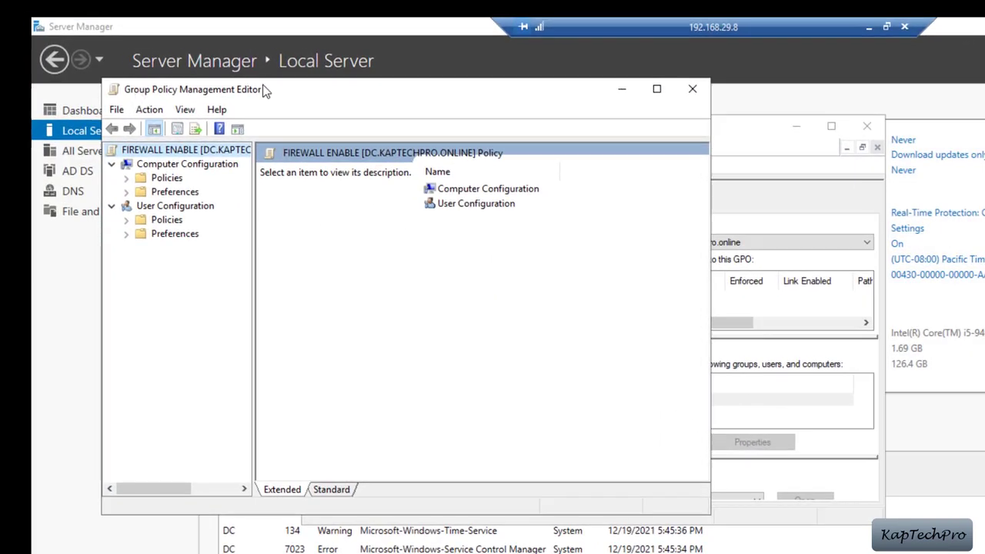
# Expand Administrative Templates > Network > Network Connections > Windows Defender Firewall and select Domain Profile
pyautogui.click(127, 179)
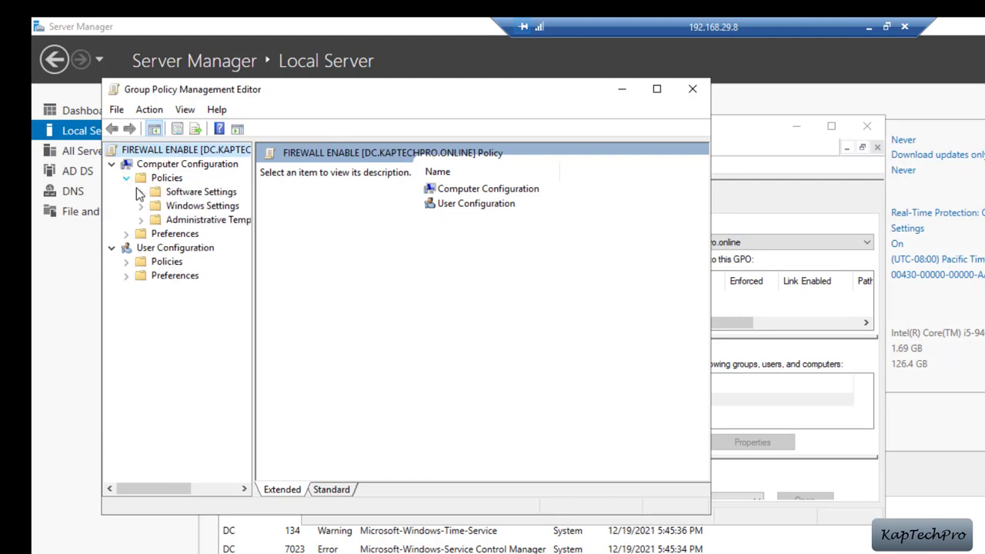
pyautogui.moveTo(253, 247); pyautogui.dragTo(342, 248)
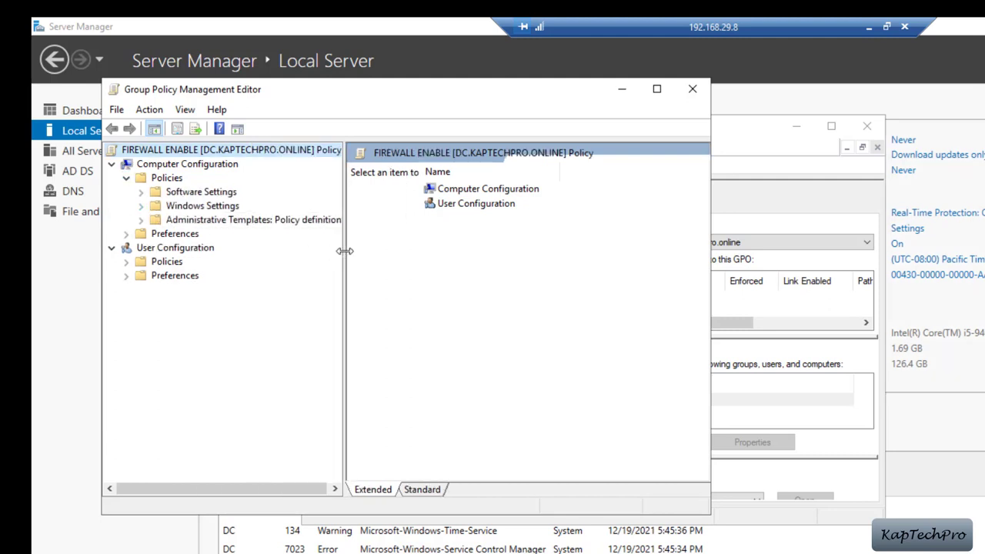
pyautogui.click(141, 222)
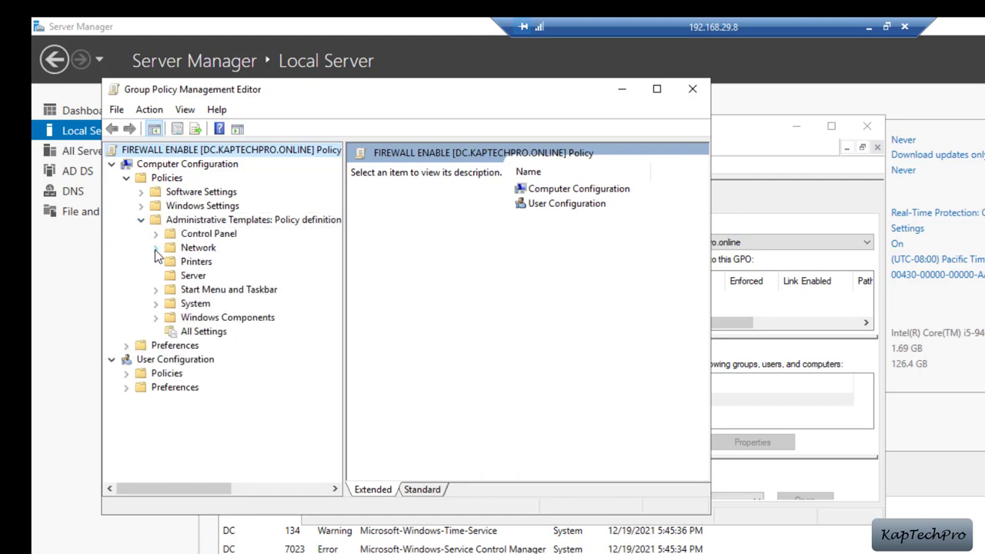
pyautogui.click(155, 247)
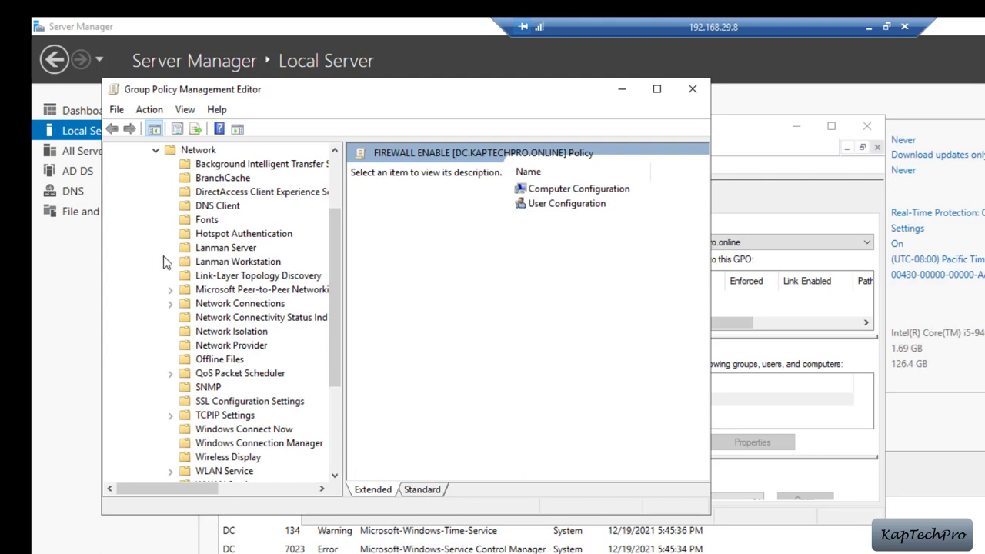
pyautogui.click(171, 304)
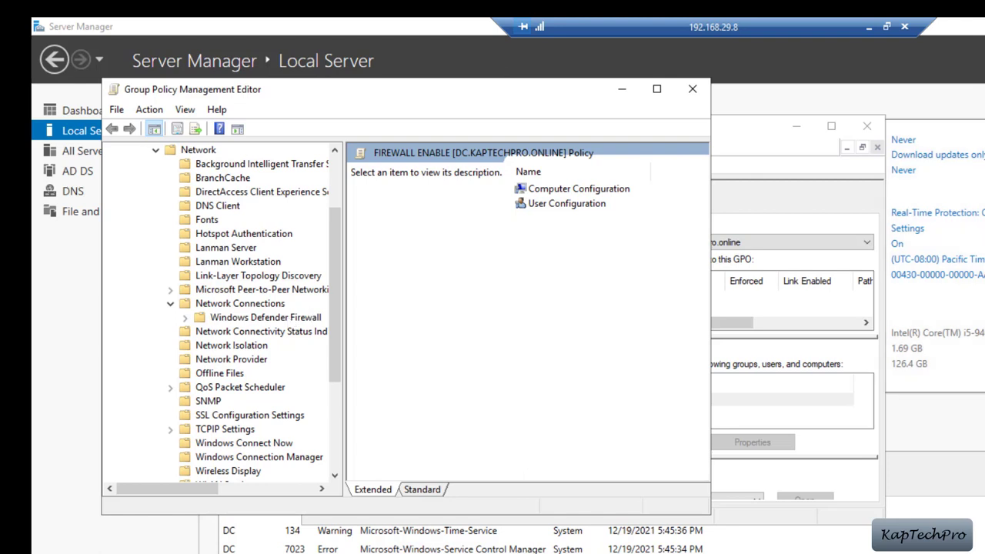
pyautogui.click(187, 318)
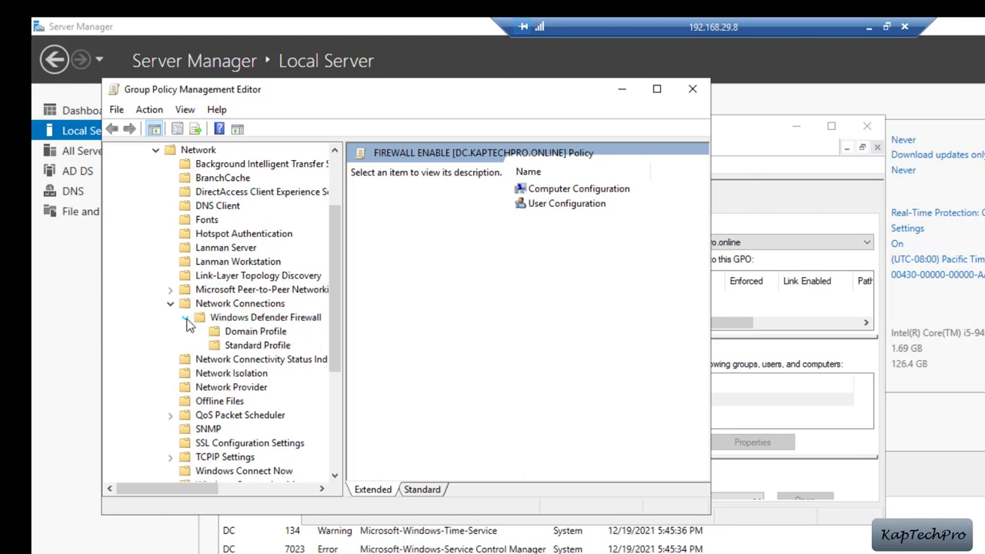
pyautogui.click(228, 320)
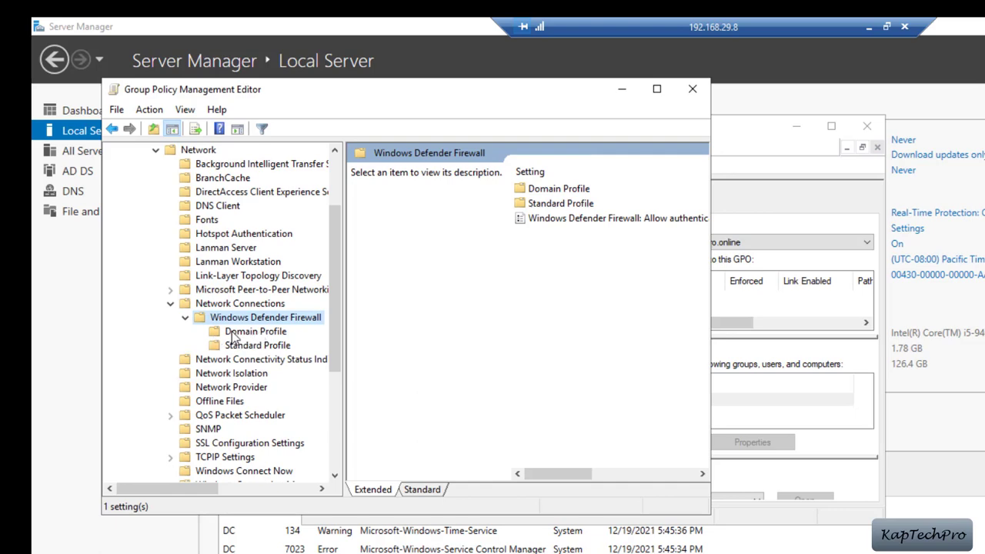
pyautogui.click(235, 339)
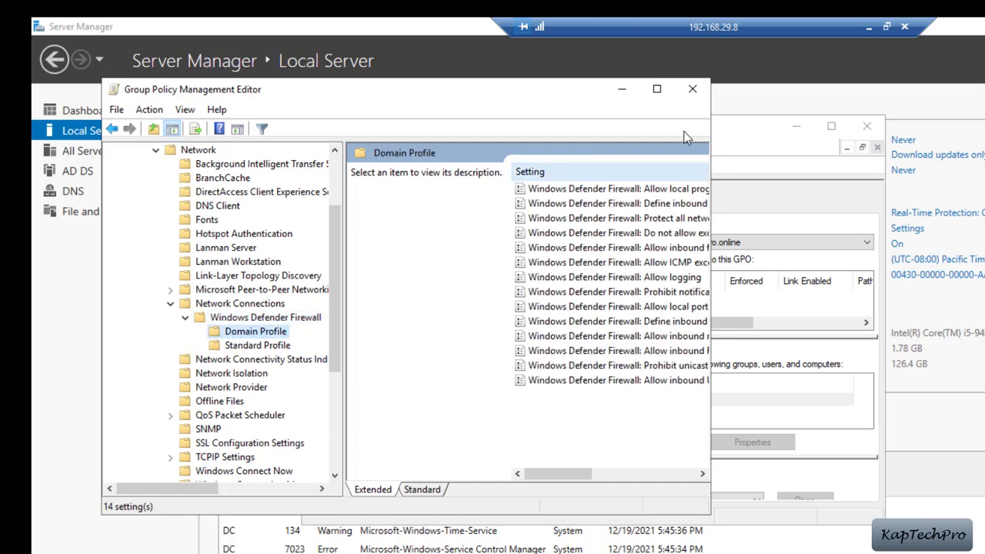
# Maximize the editor and open the Domain Profile's Protect all network connections policy
pyautogui.click(658, 91)
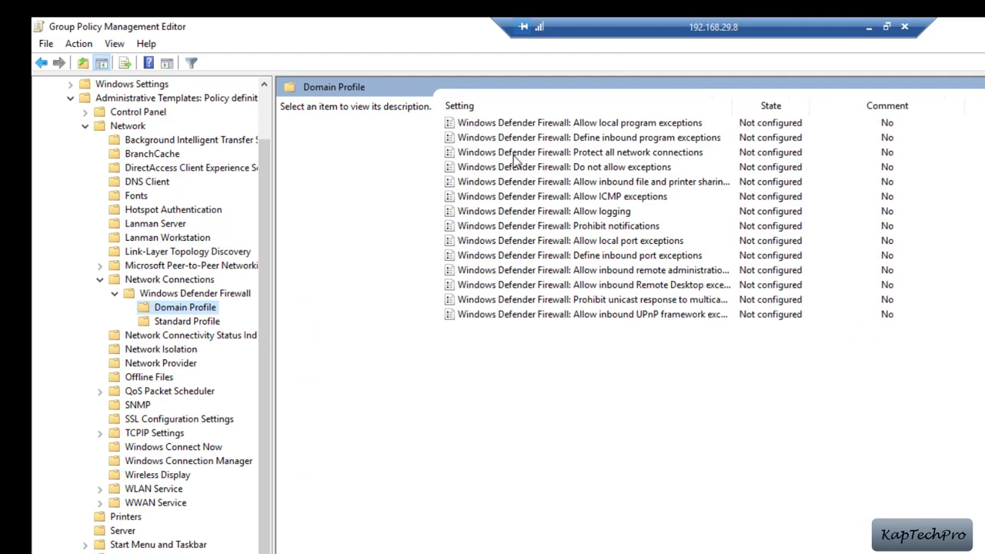
pyautogui.click(661, 154)
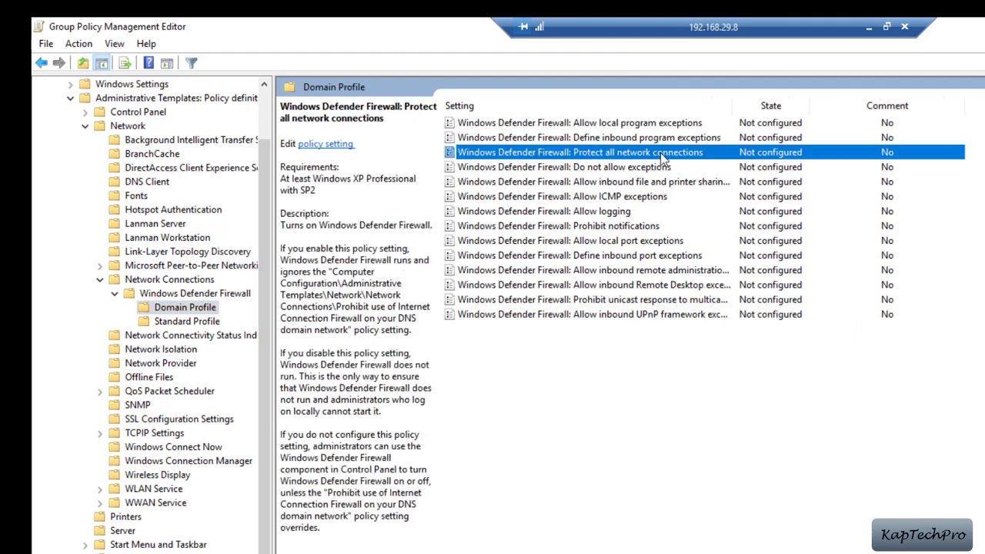
pyautogui.rightClick(661, 152)
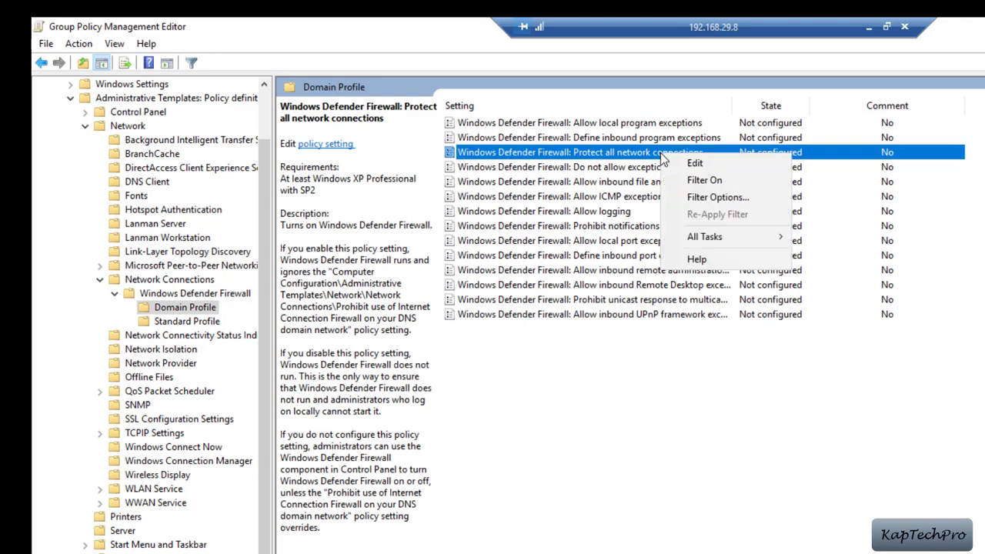
pyautogui.click(692, 165)
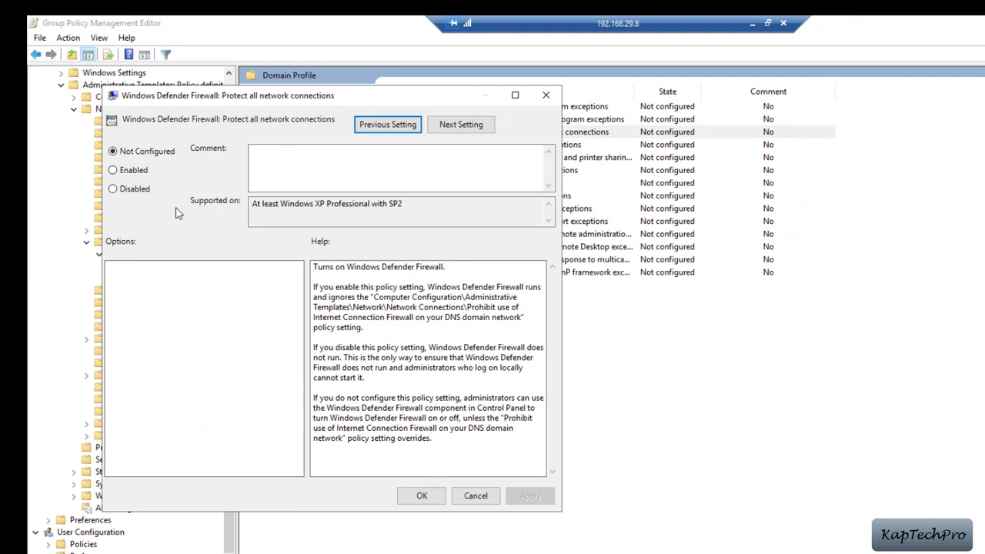
# Set the Domain Profile's Protect all network connections to Enabled and apply it
pyautogui.click(120, 174)
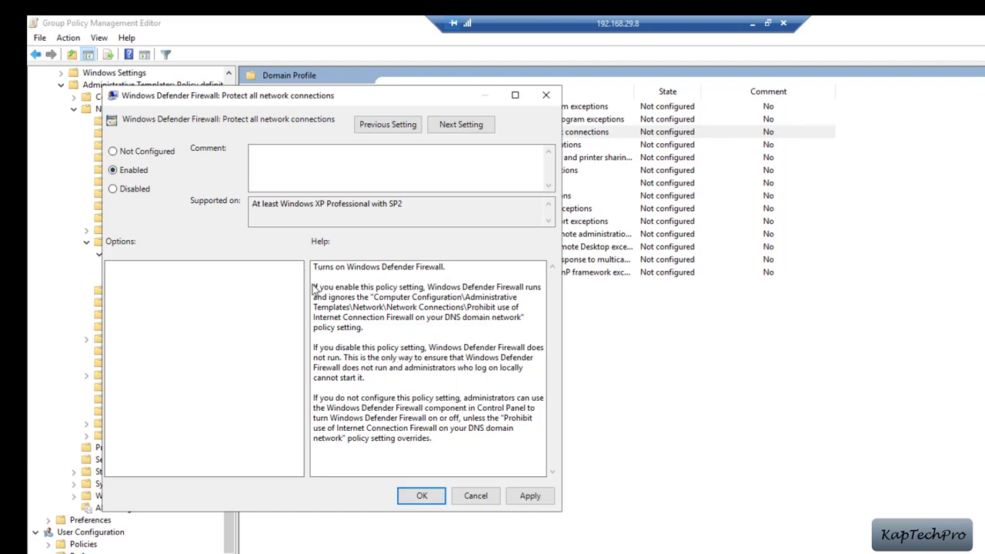
pyautogui.click(531, 496)
pyautogui.click(423, 497)
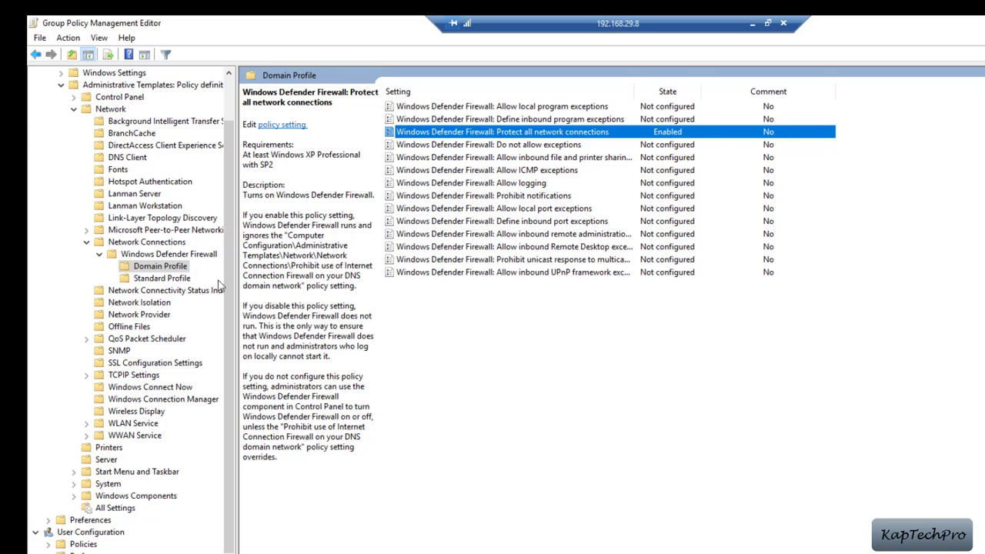
# Under Standard Profile, set Protect all network connections to Enabled and apply it
pyautogui.click(162, 279)
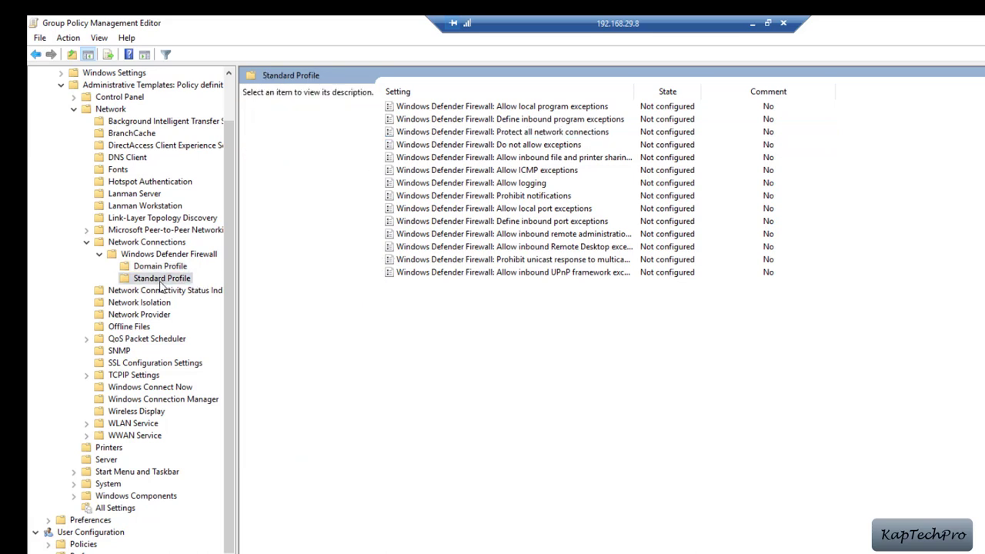
pyautogui.click(516, 137)
pyautogui.rightClick(515, 137)
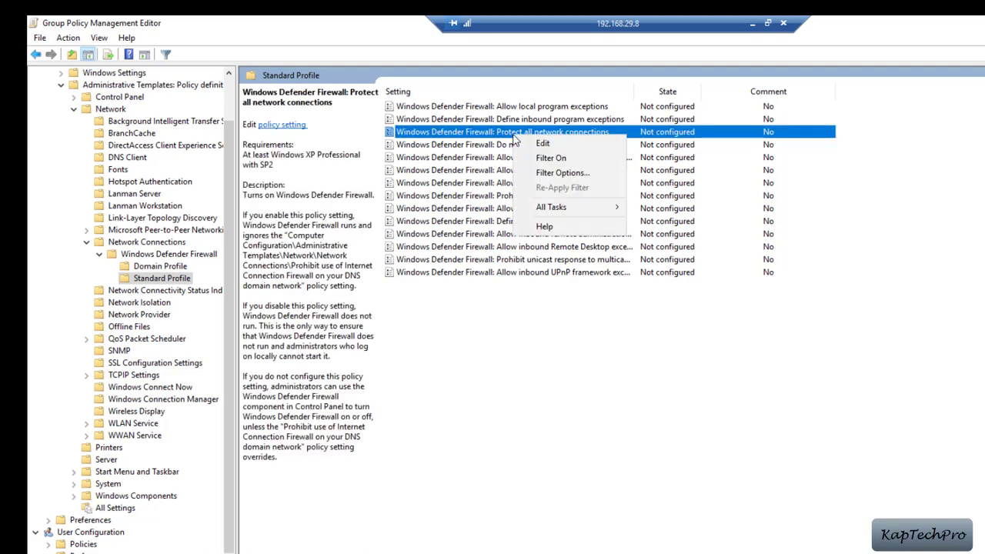
pyautogui.click(542, 144)
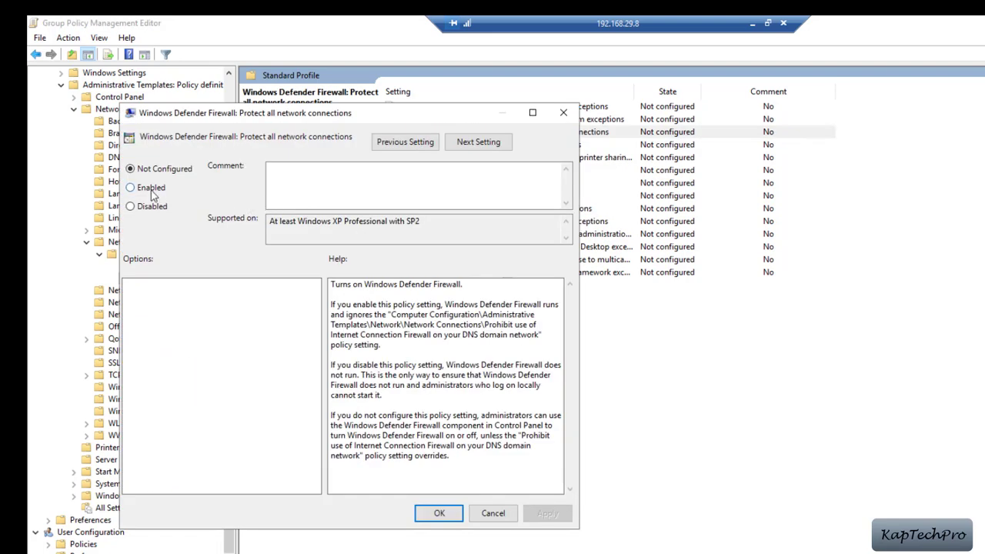
pyautogui.click(151, 189)
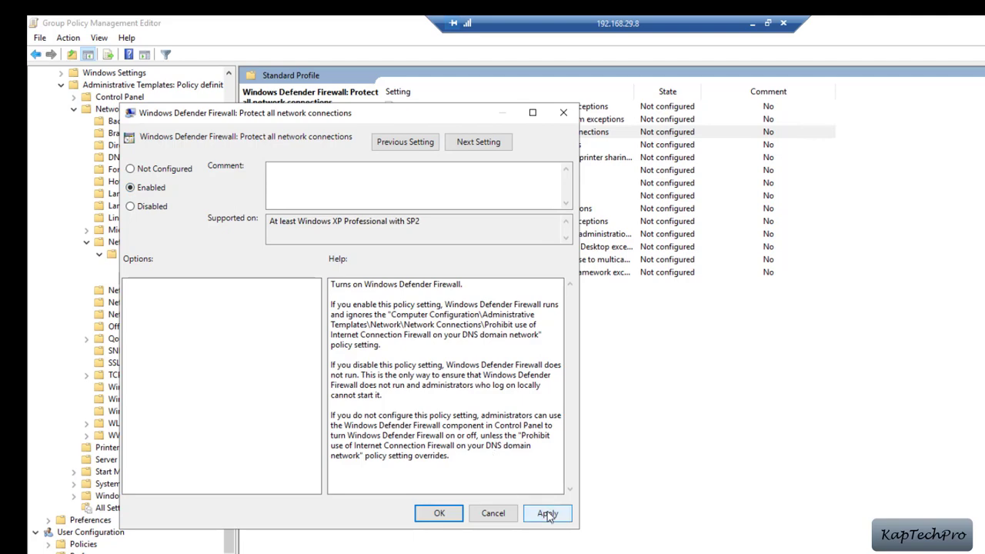
pyautogui.click(548, 515)
pyautogui.click(436, 515)
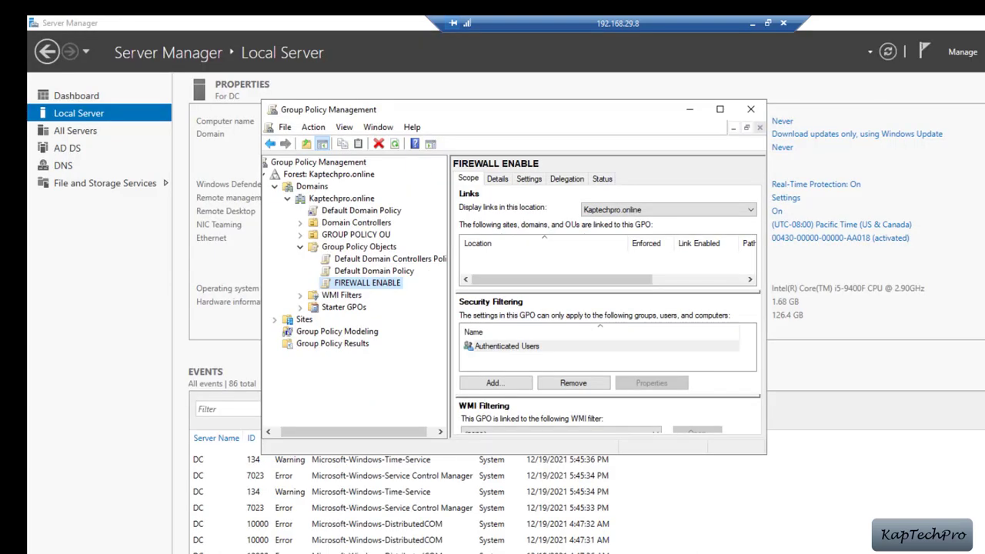
# Link the existing FIREWALL ENABLE GPO to GROUP POLICY OU and expand the OU to confirm
pyautogui.click(720, 109)
pyautogui.click(142, 194)
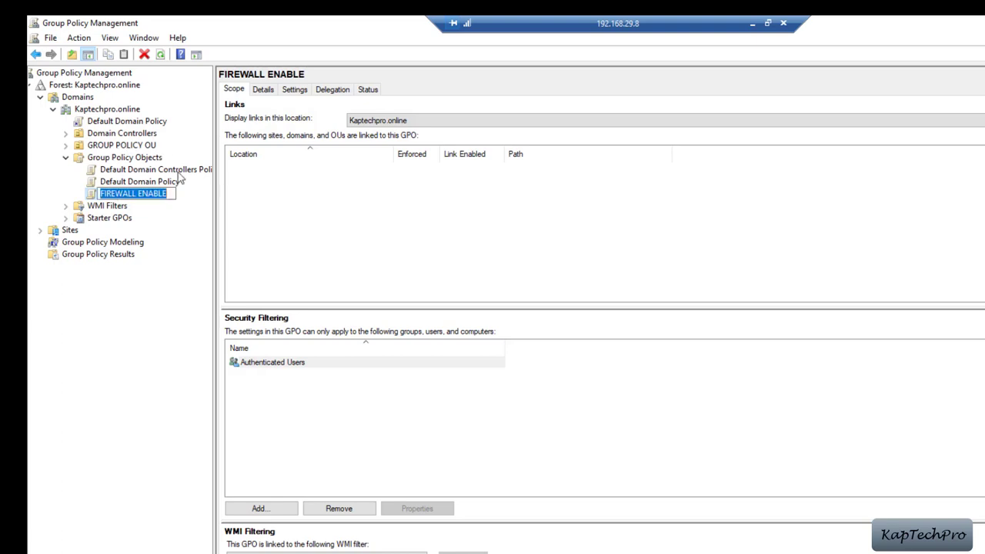
pyautogui.click(131, 147)
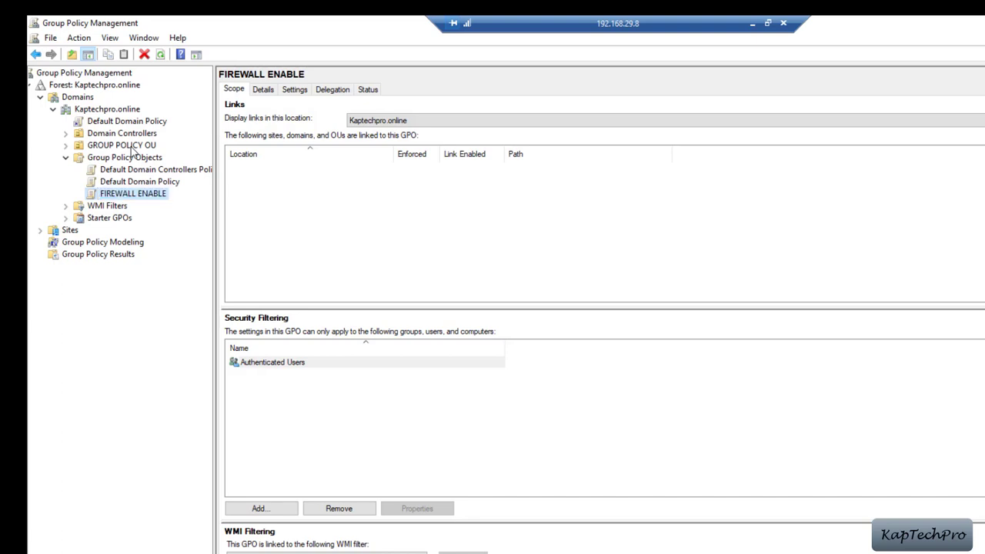
pyautogui.rightClick(132, 151)
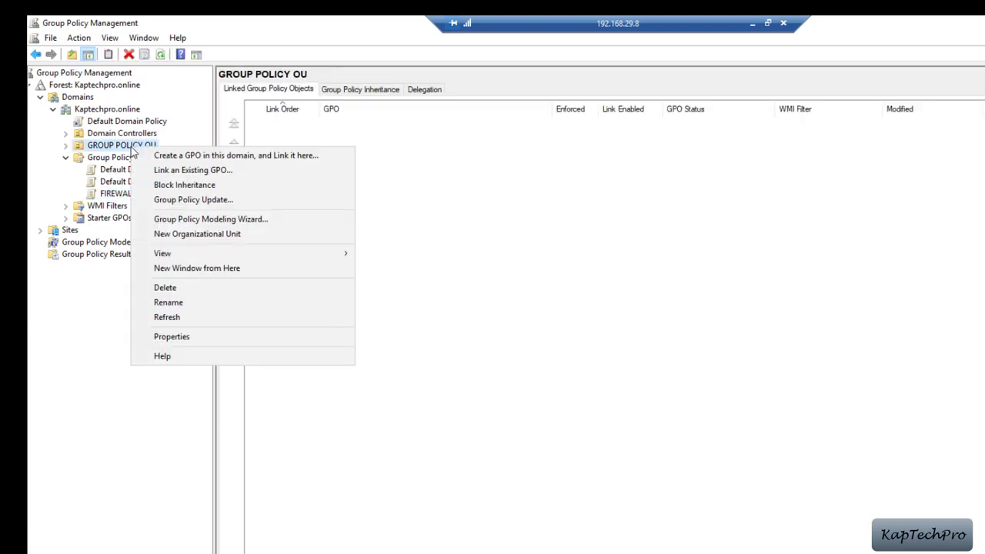
pyautogui.click(209, 171)
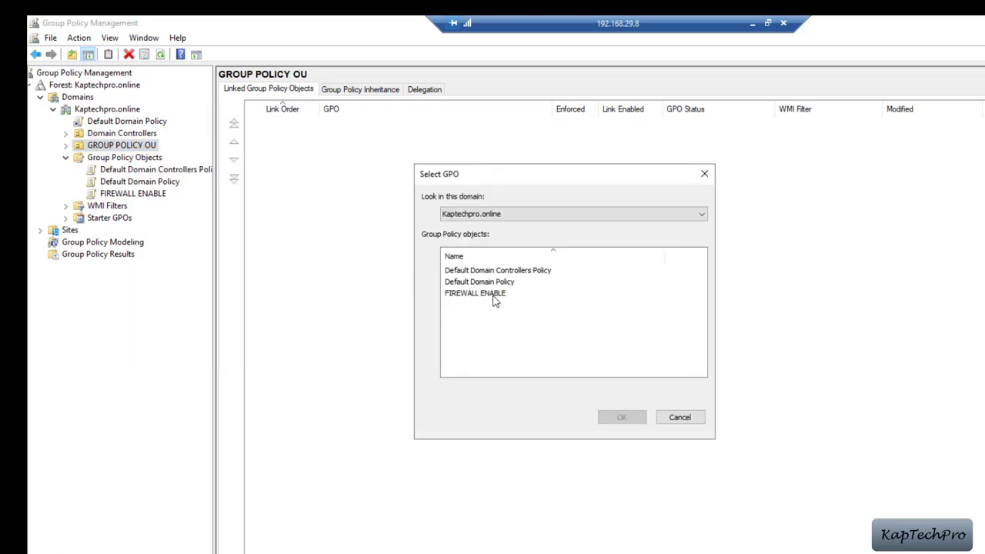
pyautogui.click(495, 297)
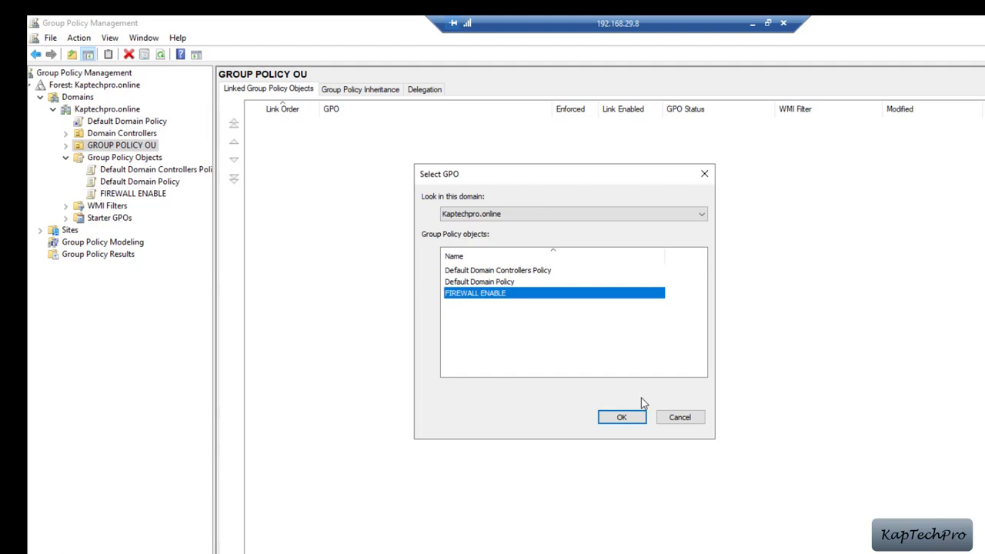
pyautogui.click(627, 421)
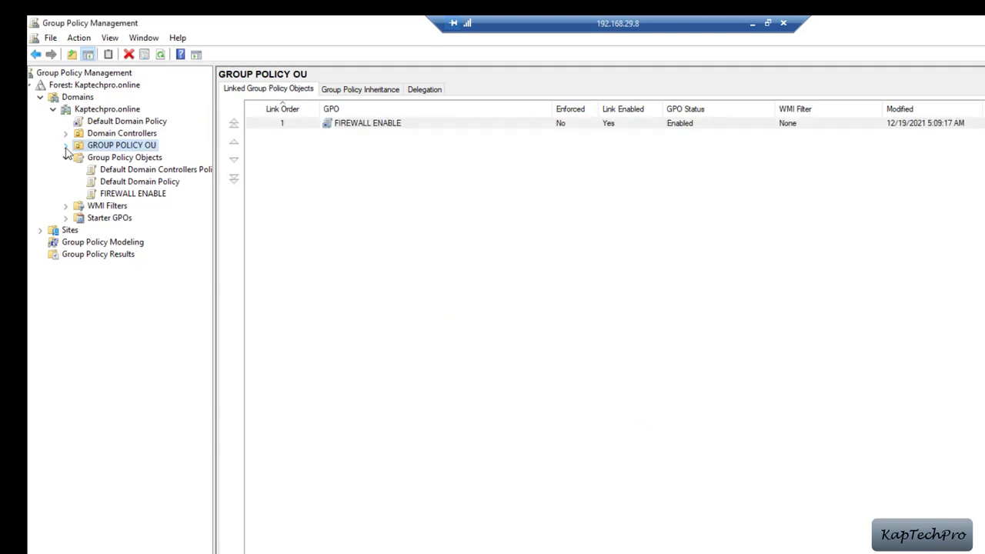
pyautogui.click(66, 148)
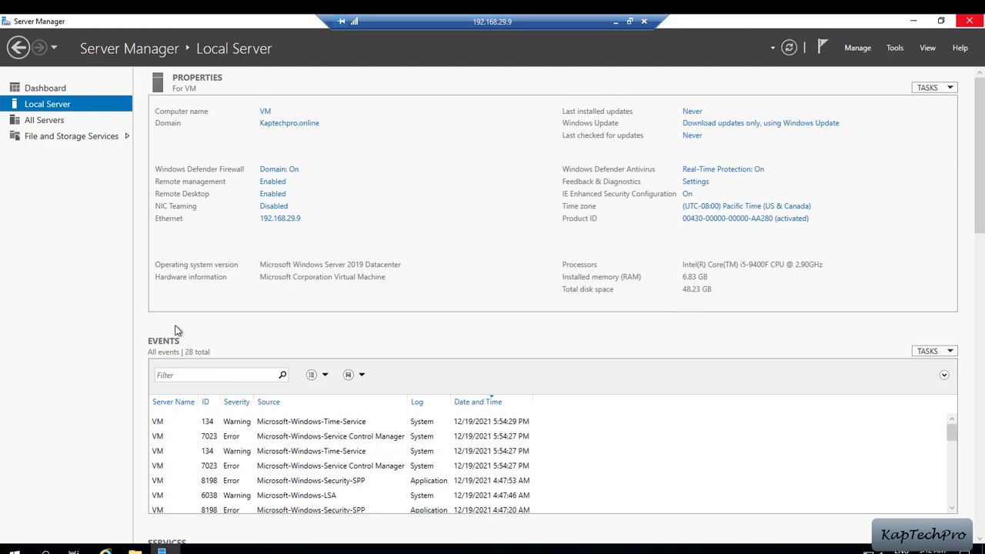
# Confirm the VM's firewall shows Domain: On, then minimize Server Manager
pyautogui.click(279, 169)
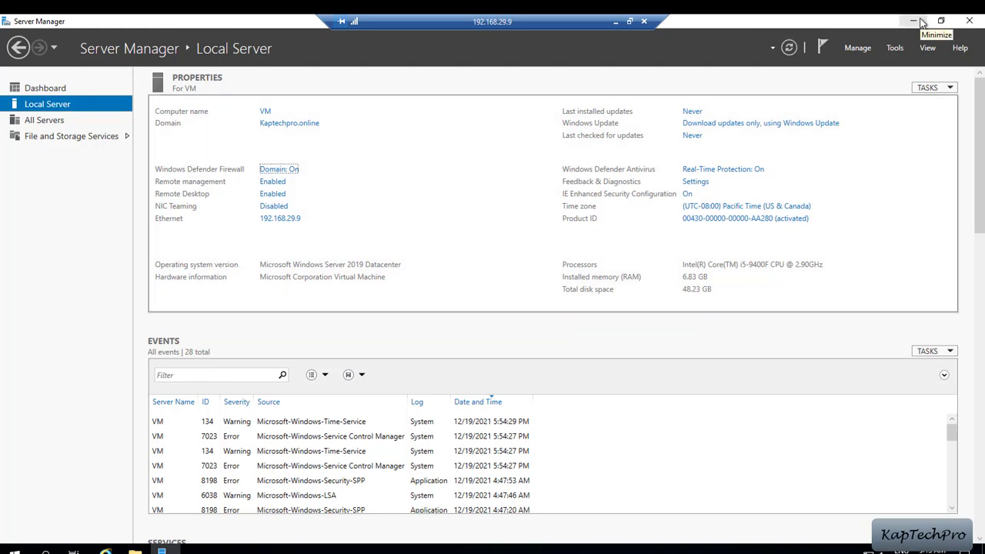
pyautogui.click(922, 23)
pyautogui.click(46, 551)
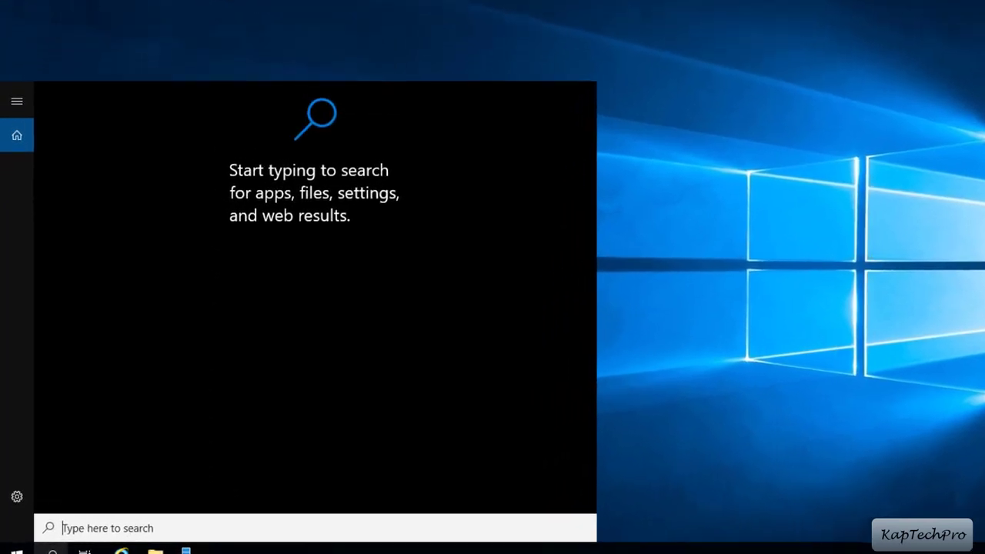
# Run firewall.cpl and turn the firewall off for domain, private and public networks
pyautogui.write('run')
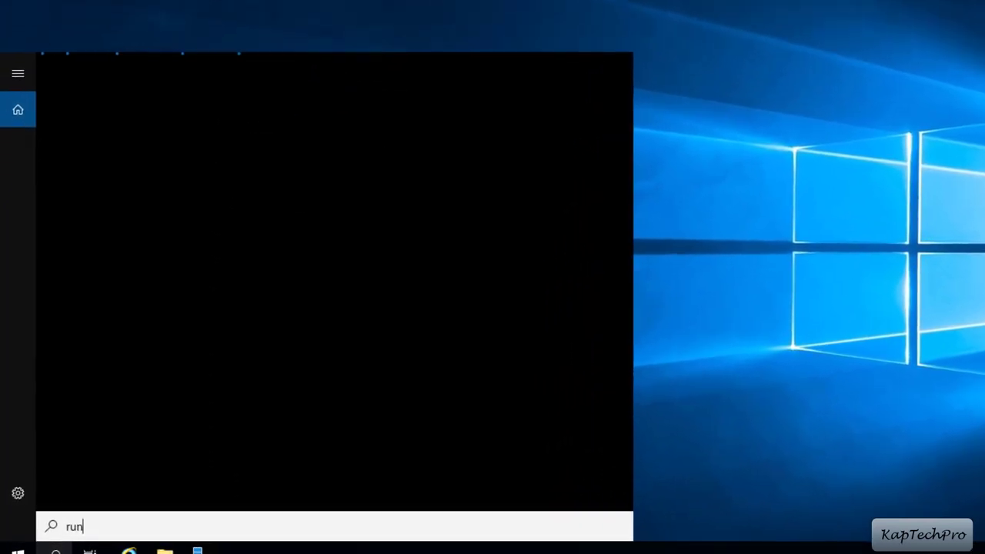
pyautogui.press('Return')
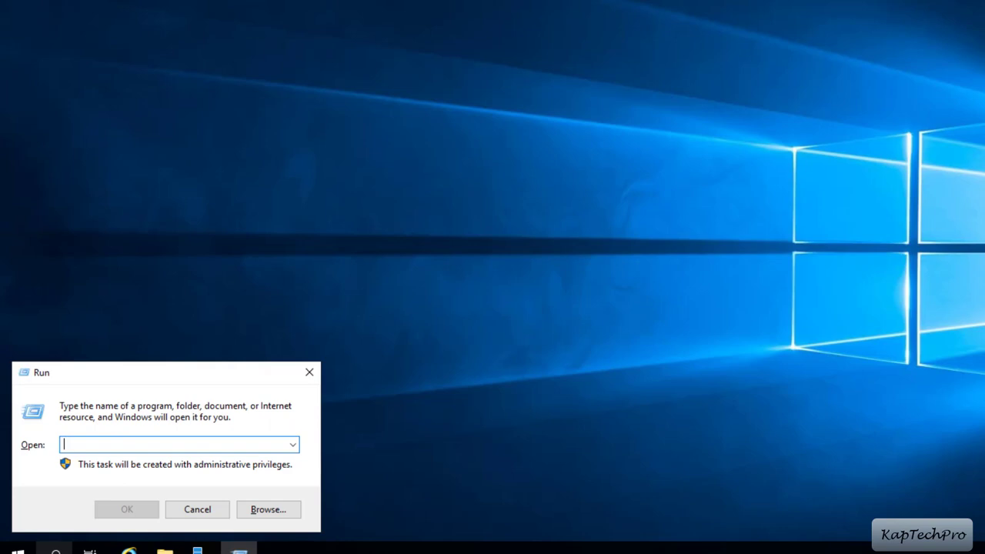
pyautogui.write('firewal')
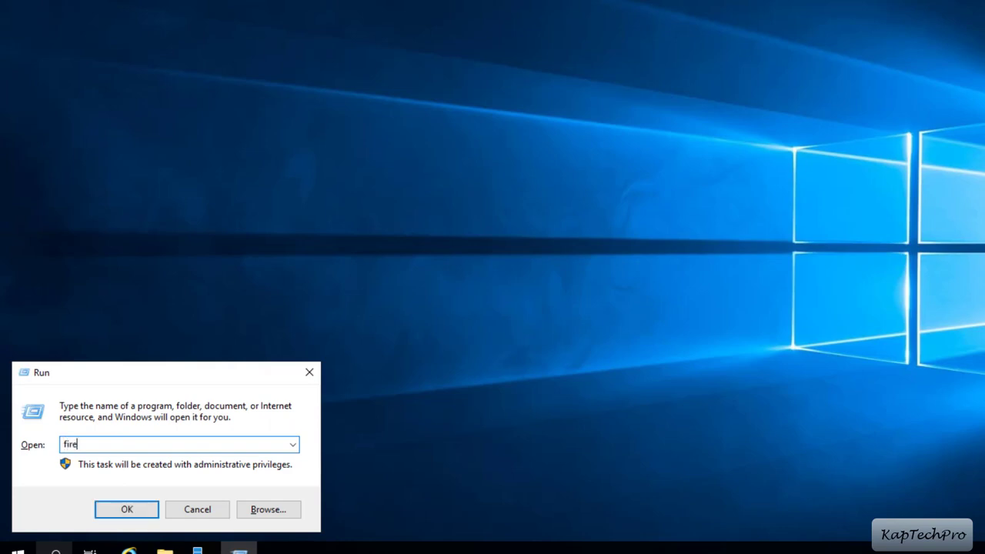
pyautogui.write('l.cpl')
pyautogui.press('Return')
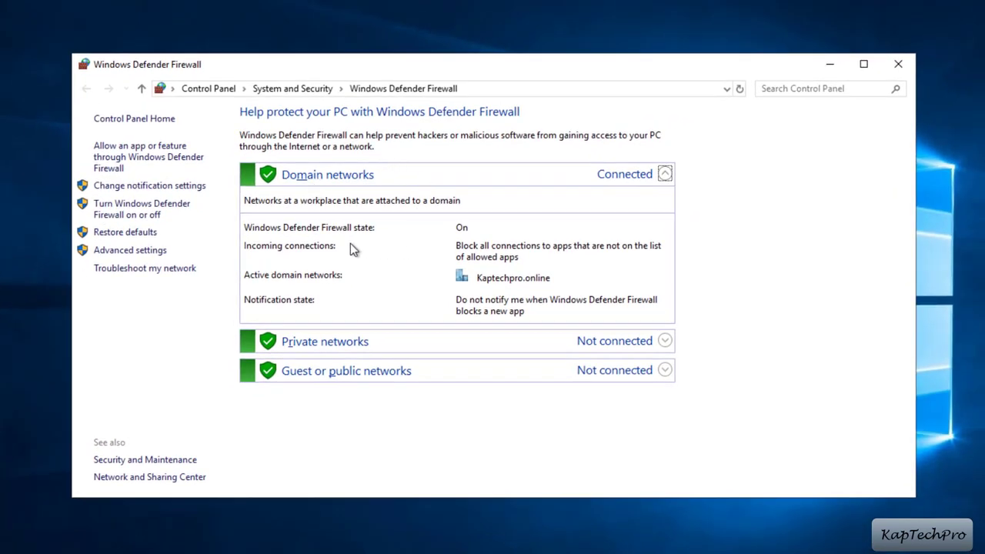
pyautogui.click(144, 220)
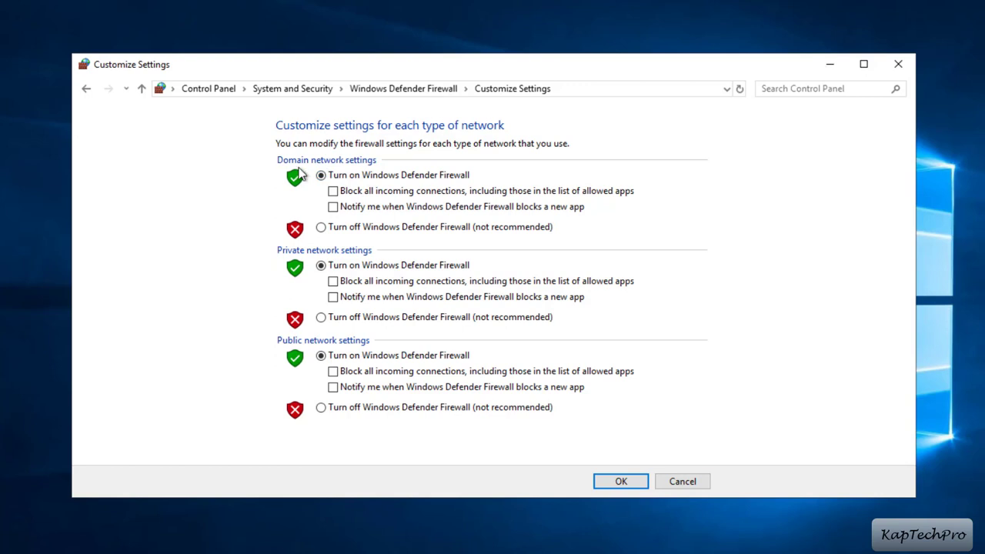
pyautogui.click(324, 230)
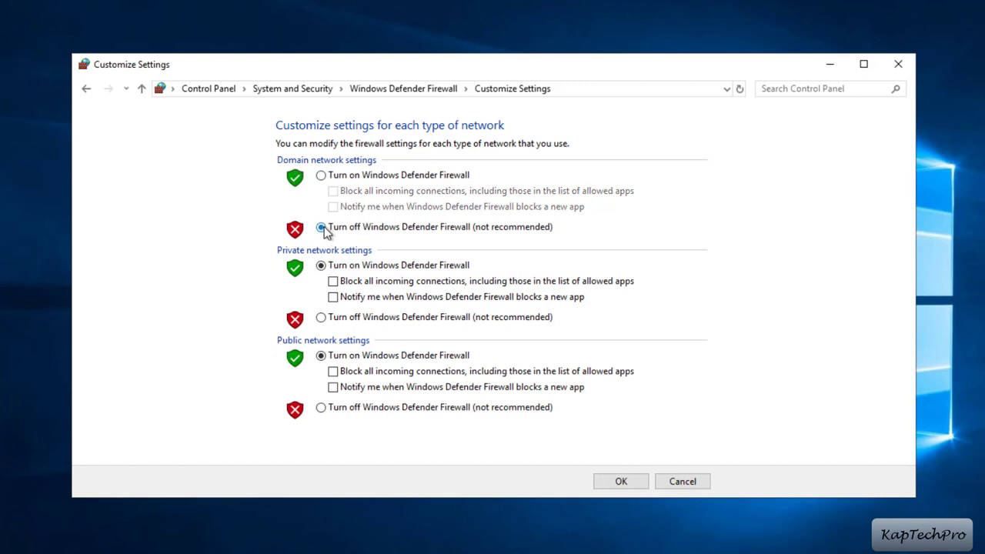
pyautogui.click(324, 318)
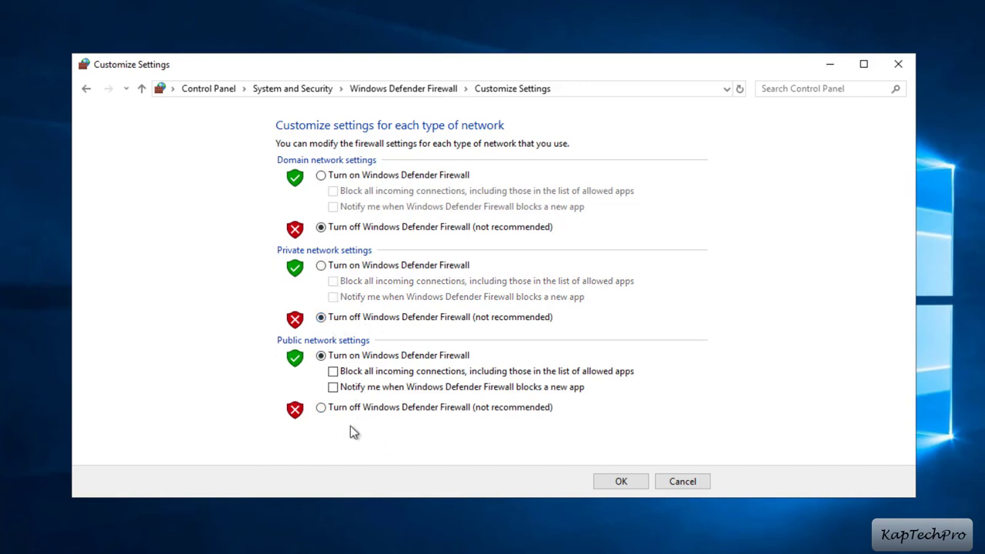
pyautogui.click(326, 410)
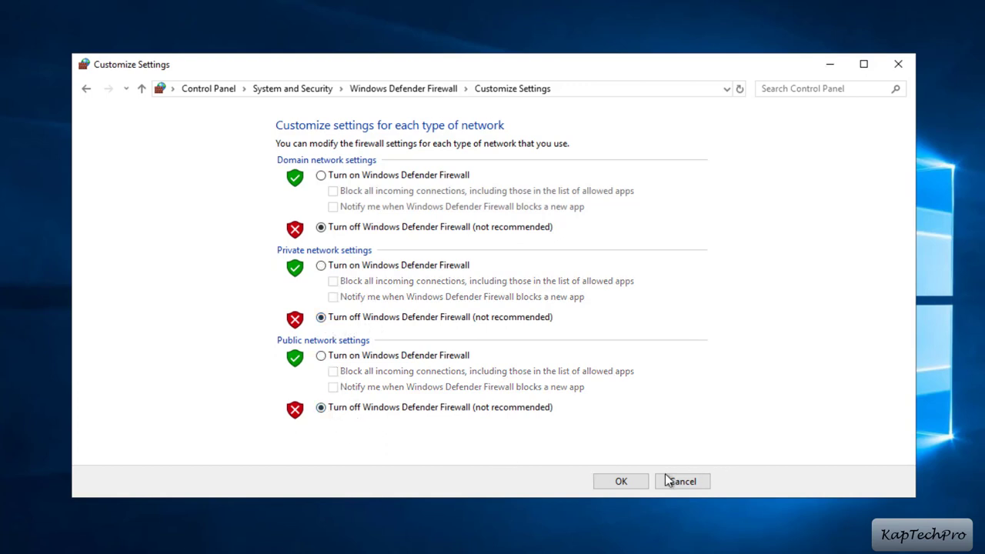
pyautogui.click(625, 482)
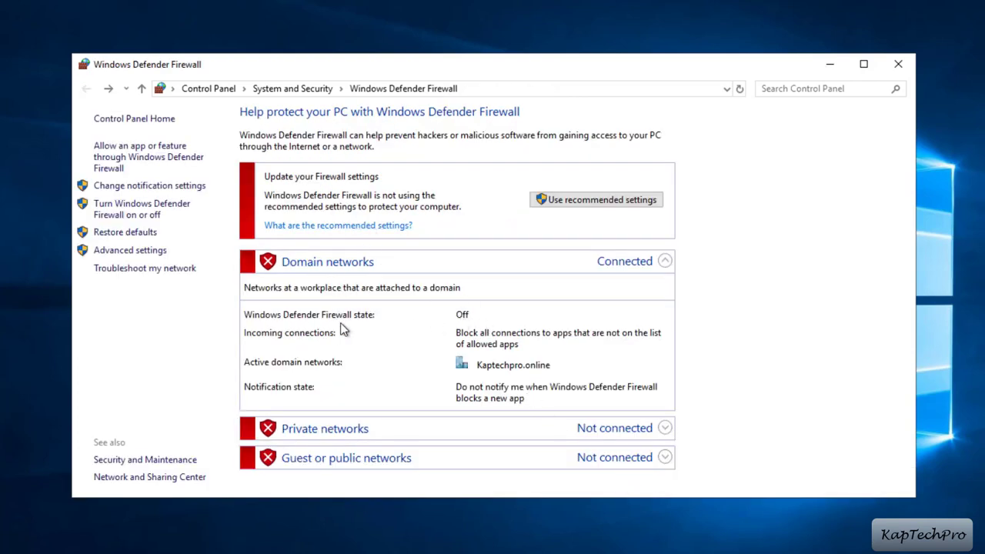
# Run gpupdate /force in an administrator Command Prompt to refresh computer and user policy
pyautogui.click(898, 64)
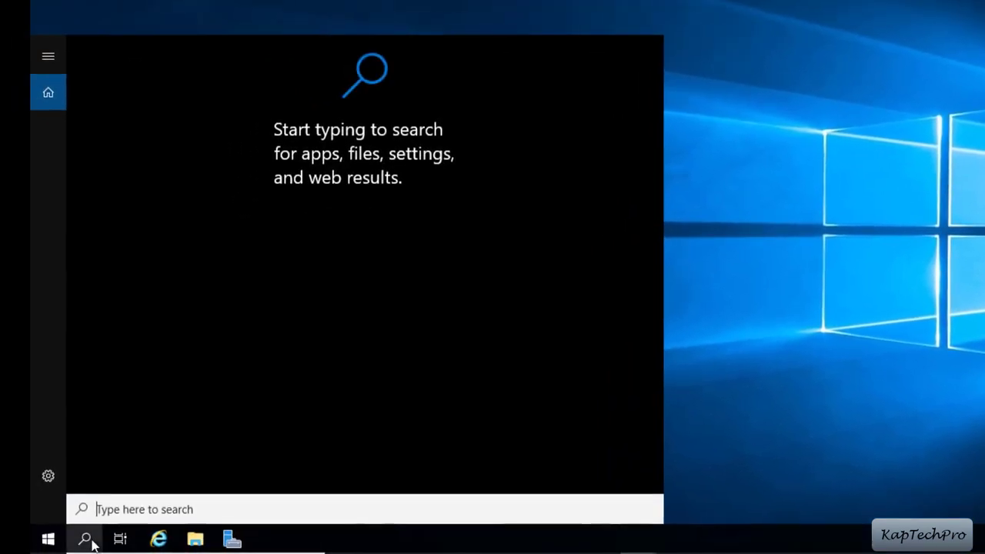
pyautogui.click(86, 540)
pyautogui.click(86, 539)
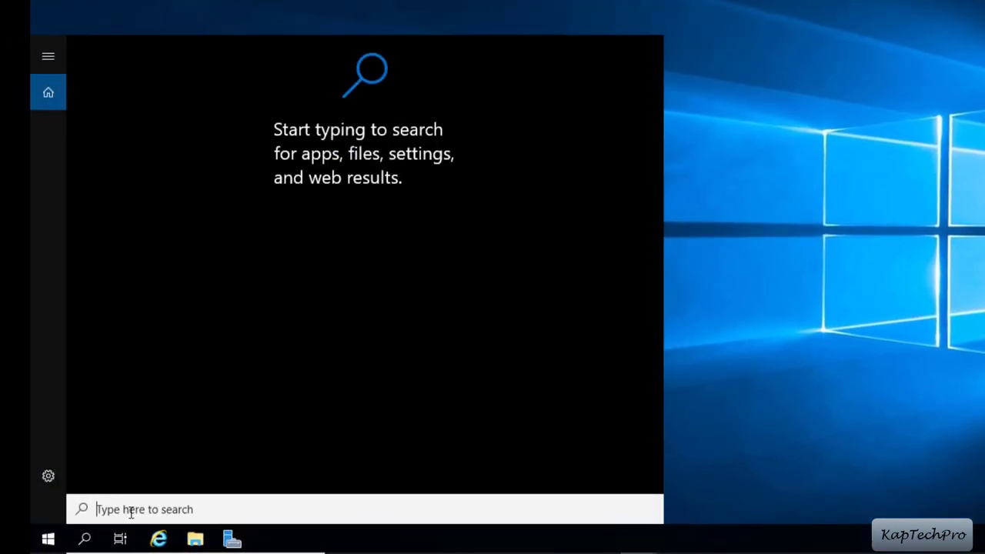
pyautogui.write('cmd')
pyautogui.press('Return')
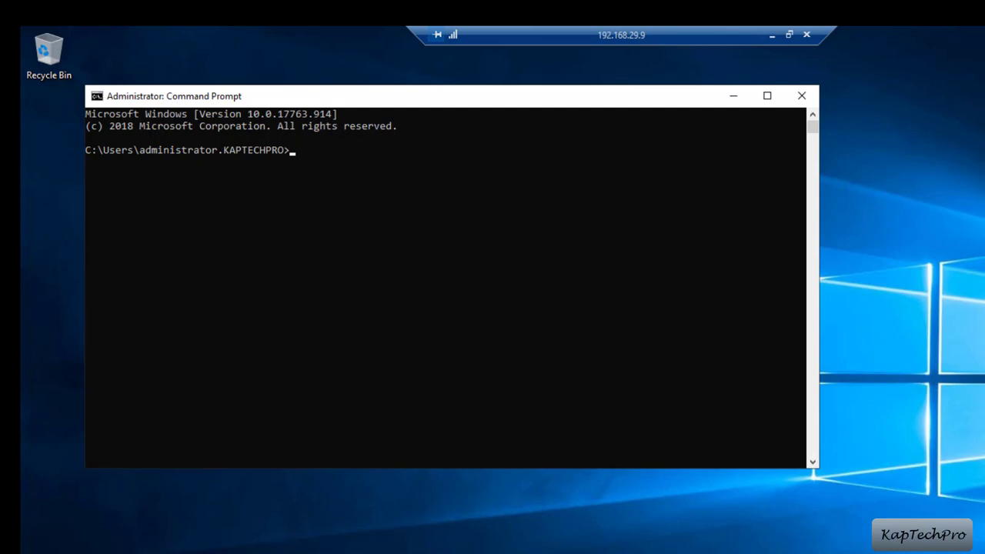
pyautogui.write('gp')
pyautogui.write('update /f')
pyautogui.write('orce')
pyautogui.press('Return')
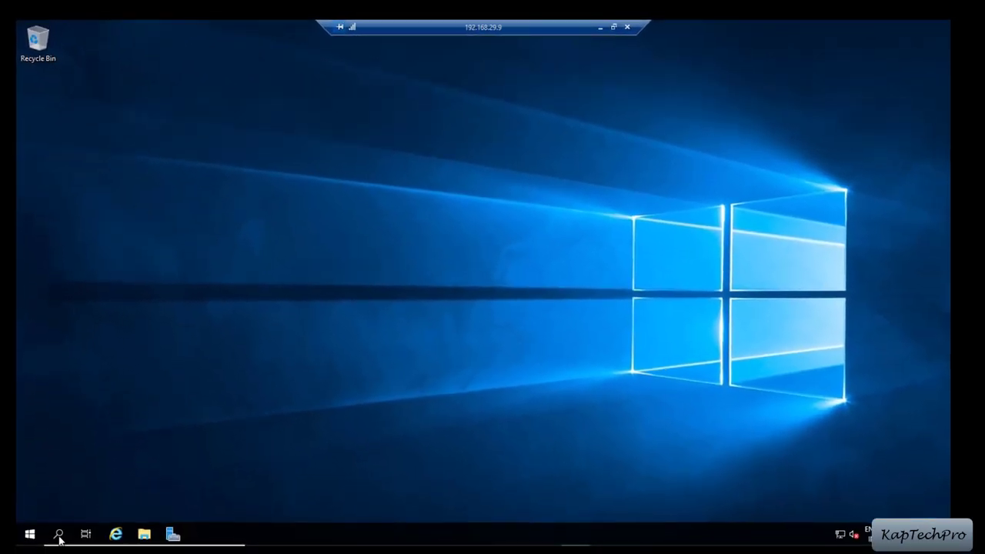
# Launch firewall.cpl from Run and view the locked, turned-on firewall settings for domain, private and public networks
pyautogui.click(58, 536)
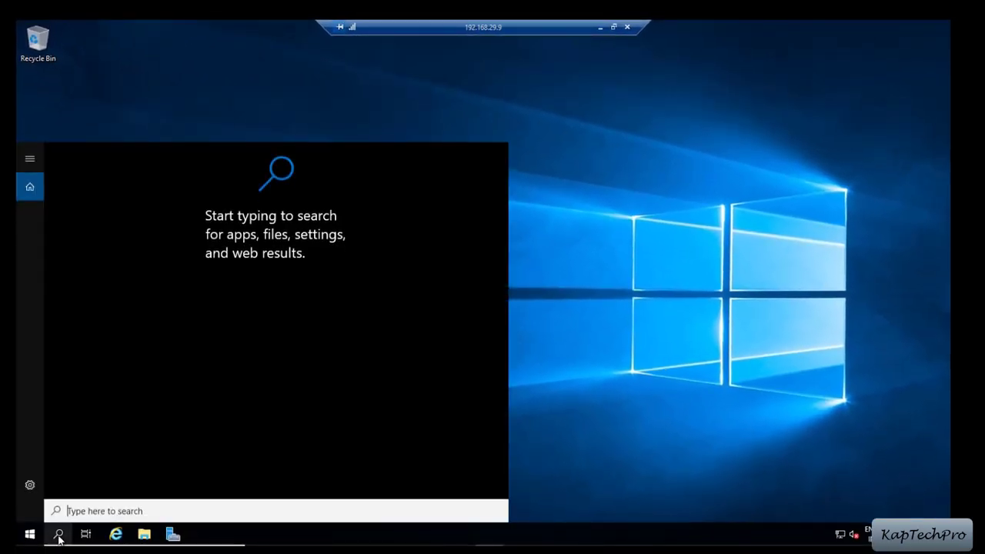
pyautogui.write('run')
pyautogui.press('Return')
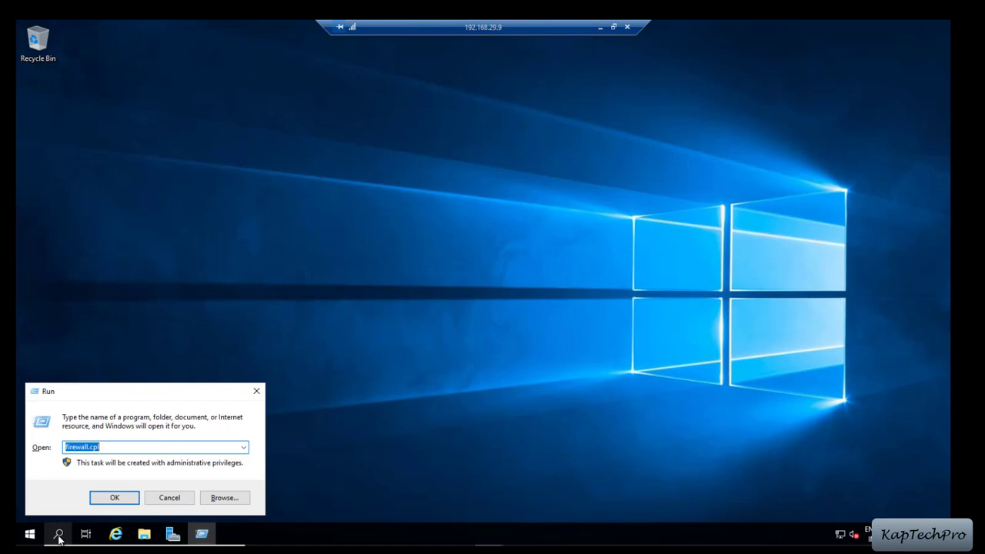
pyautogui.press('Return')
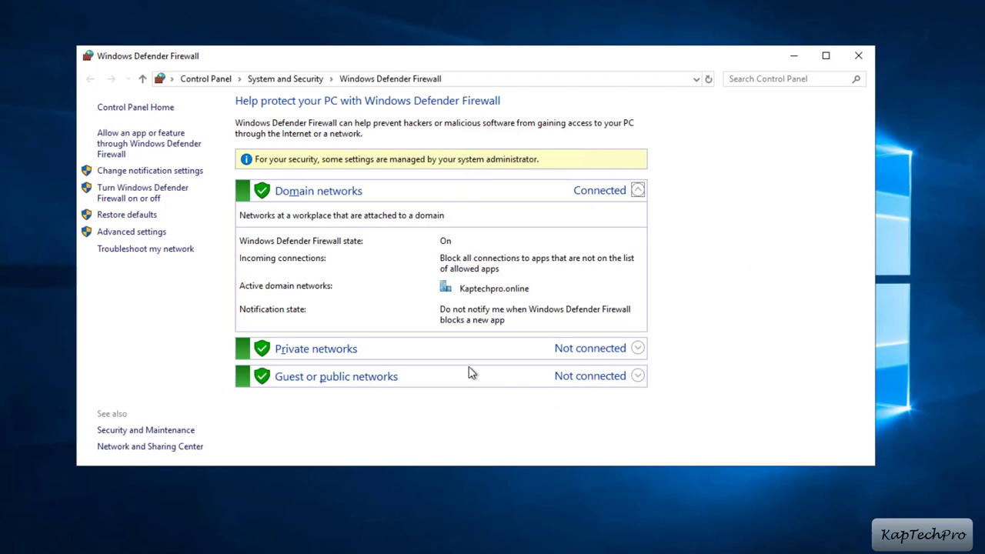
pyautogui.click(131, 198)
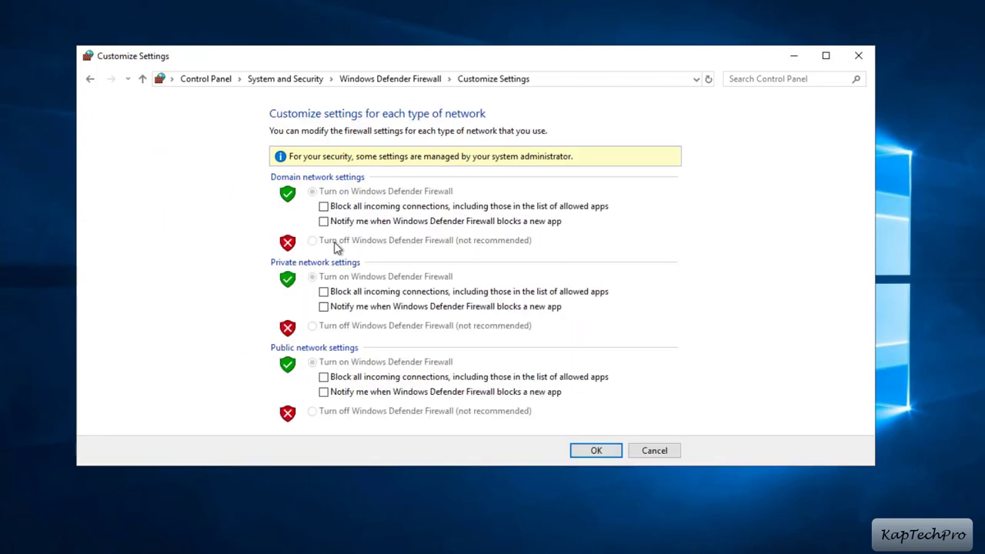